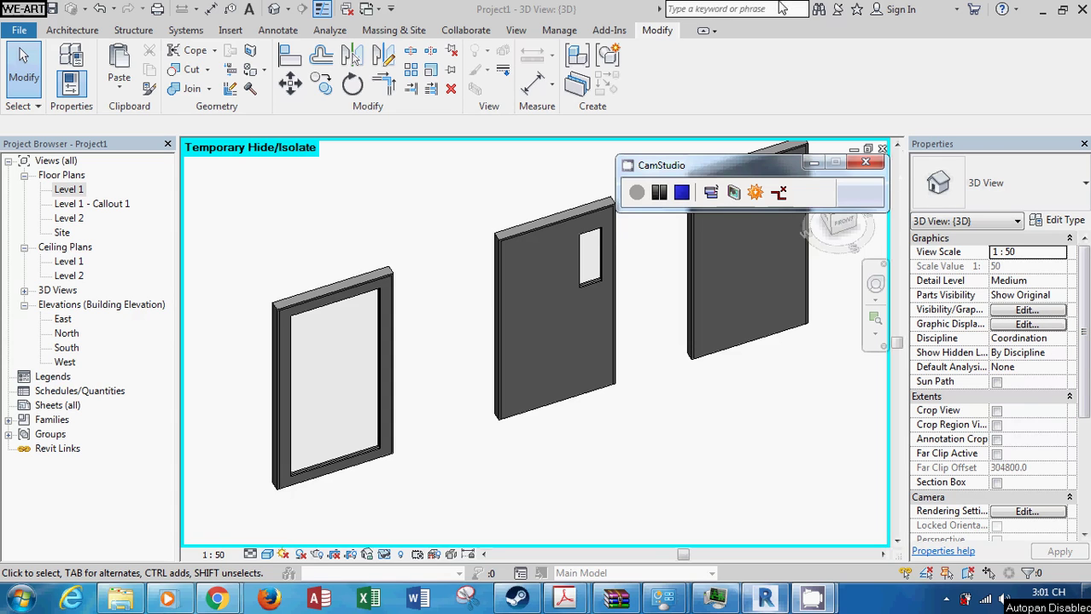
Step: Center the three doors in view and give the middle door the solid panel
left_click(813, 164)
middle_click_drag(425, 282, 489, 256)
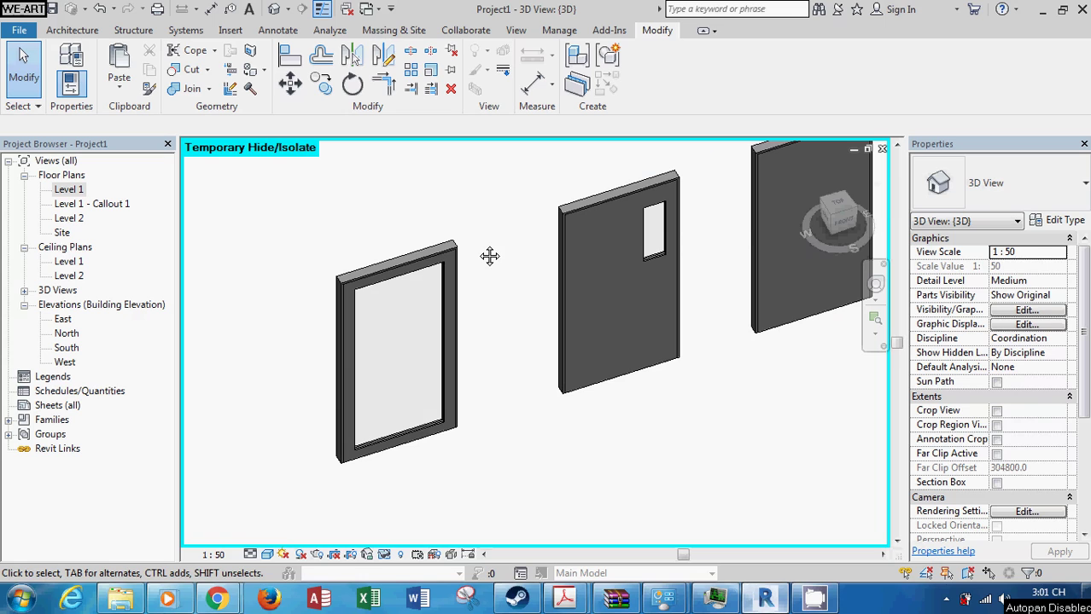
middle_click_drag(572, 321, 512, 361)
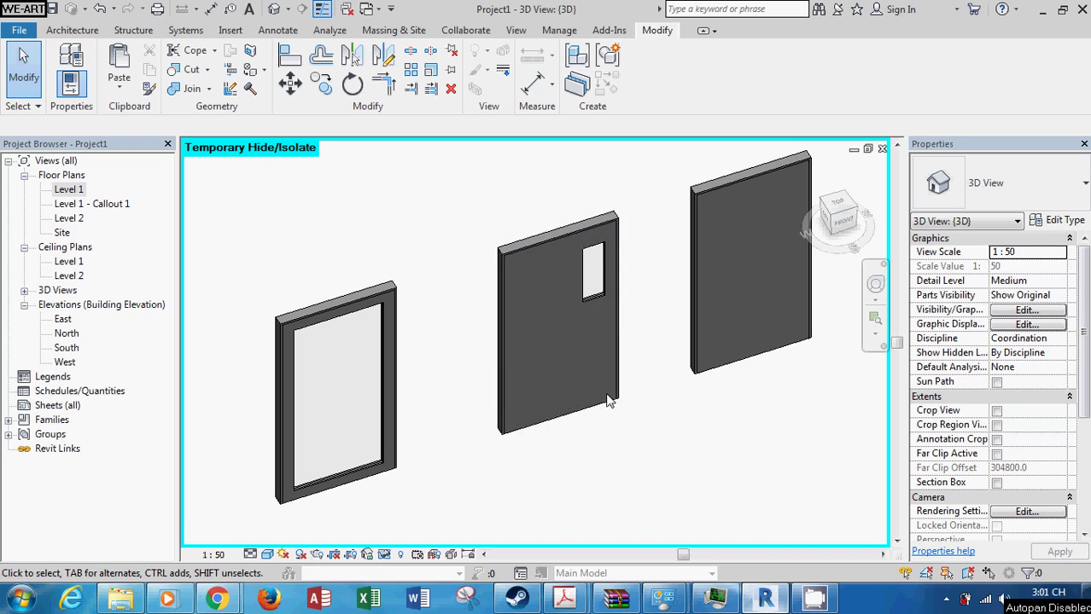
left_click(600, 422)
left_click(1036, 467)
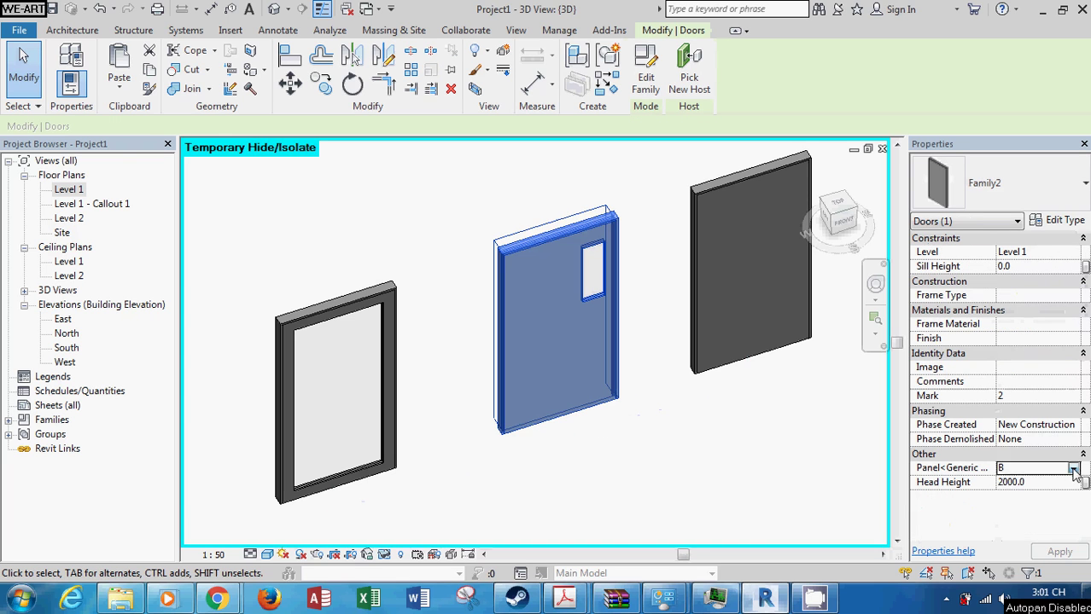
left_click(1073, 467)
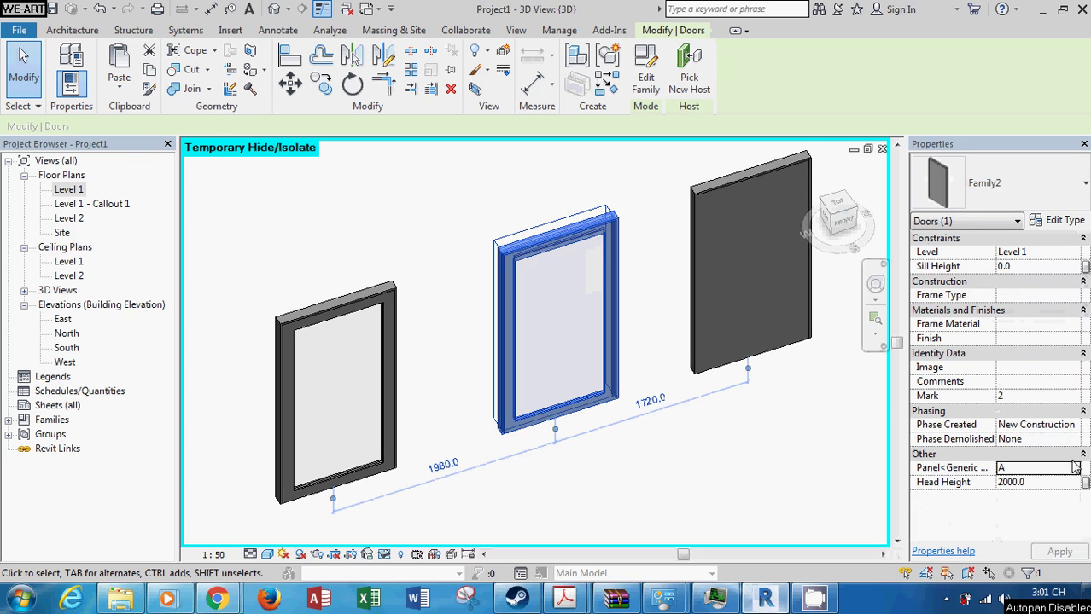
left_click(1074, 468)
left_click(1023, 507)
left_click(652, 456)
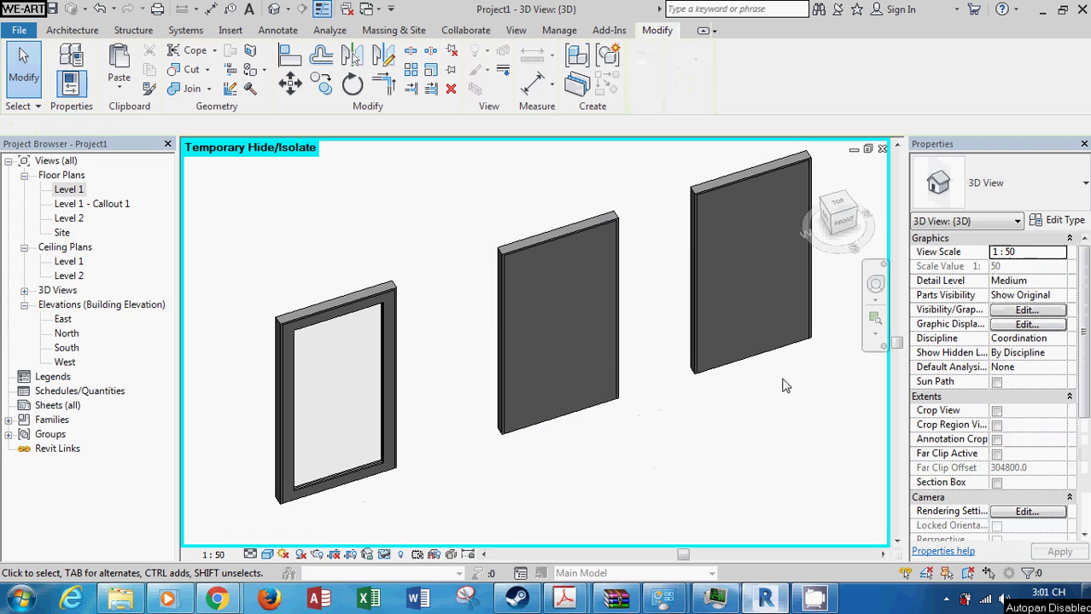
Step: Change the right door's Panel to panel C with the small vision window
left_click(751, 265)
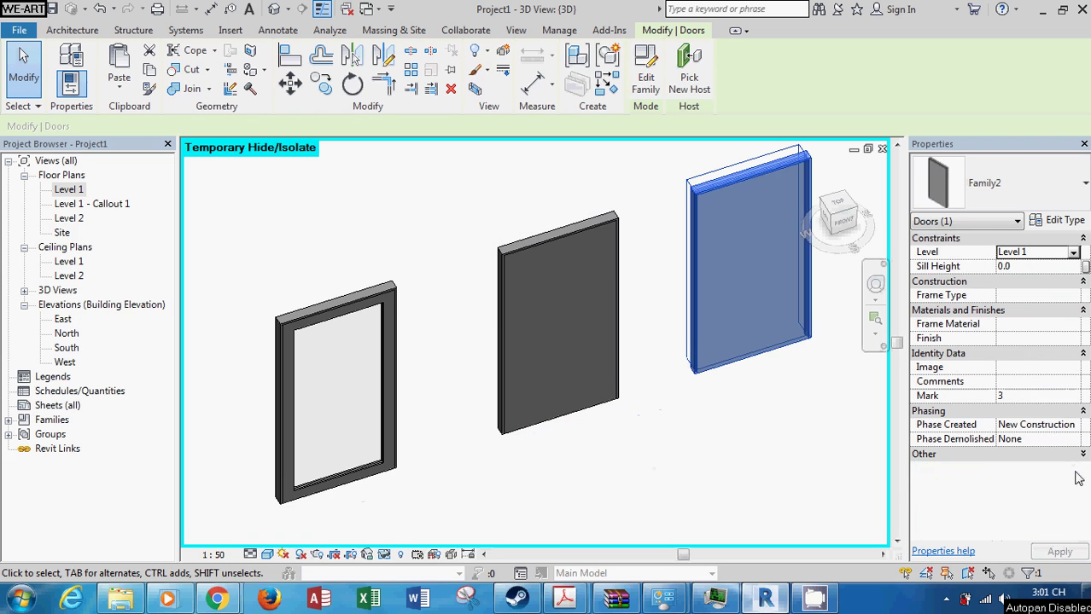
left_click(1074, 469)
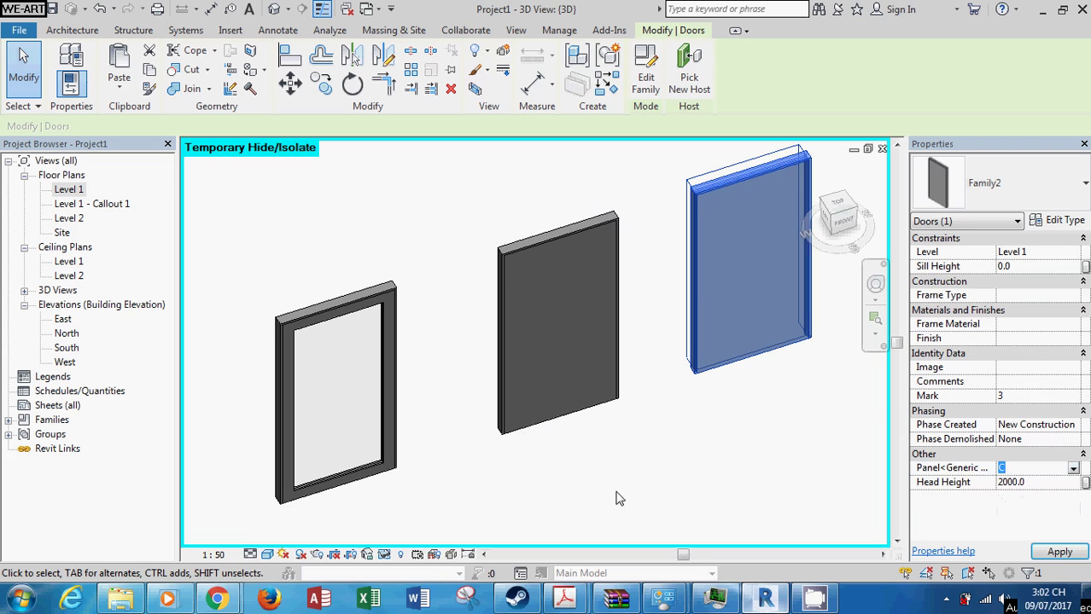
left_click(723, 416)
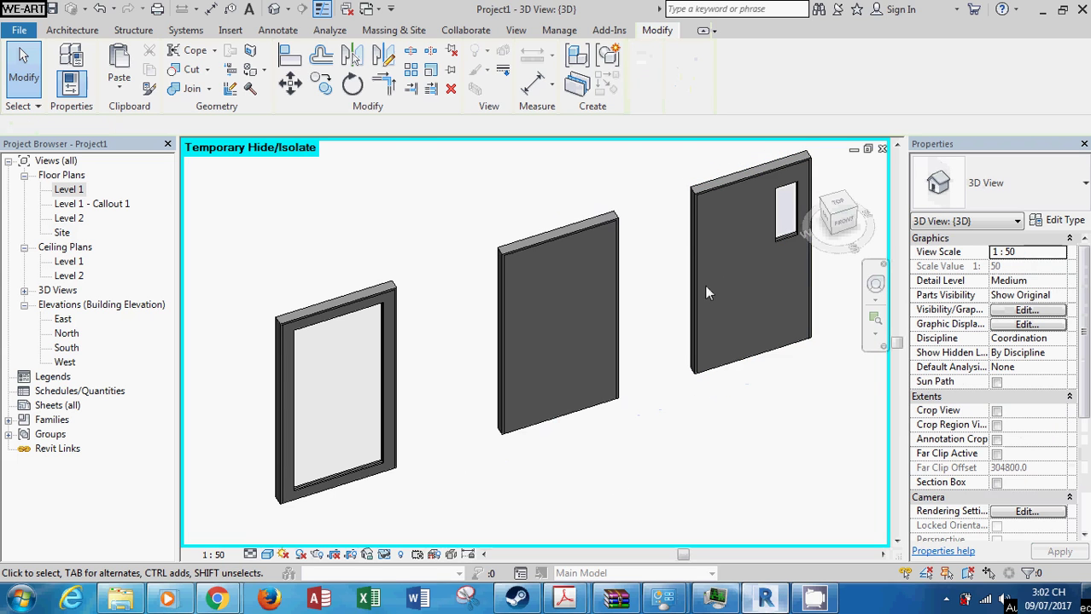
Step: Browse the new family templates to Metric Generic Model, cancel, and bring up the open-views list
left_click(21, 31)
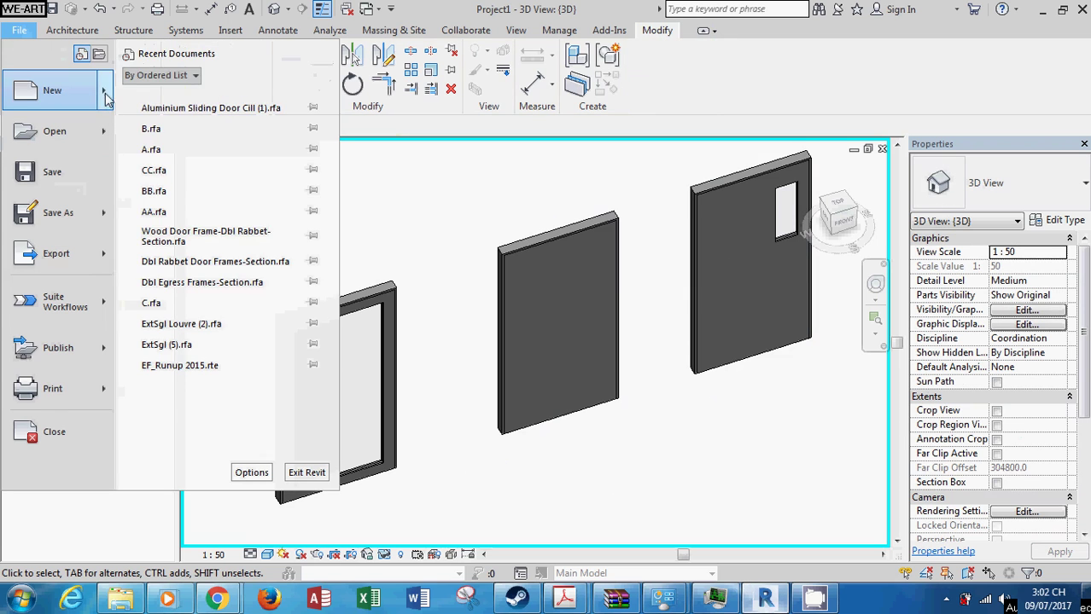
mouse_move(53, 90)
left_click(193, 143)
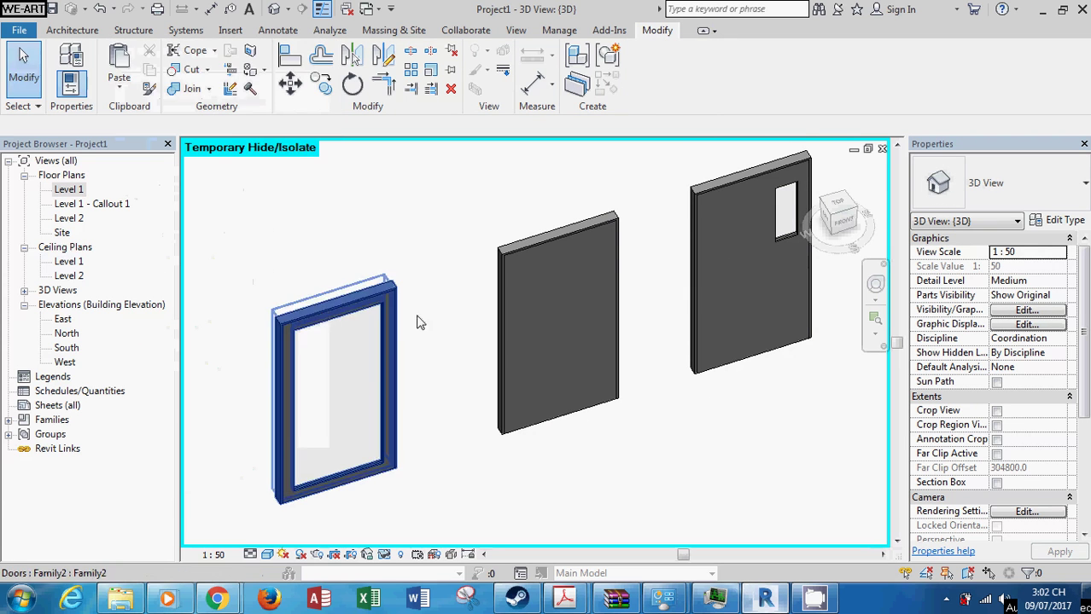
scroll(429, 362, "down", 3)
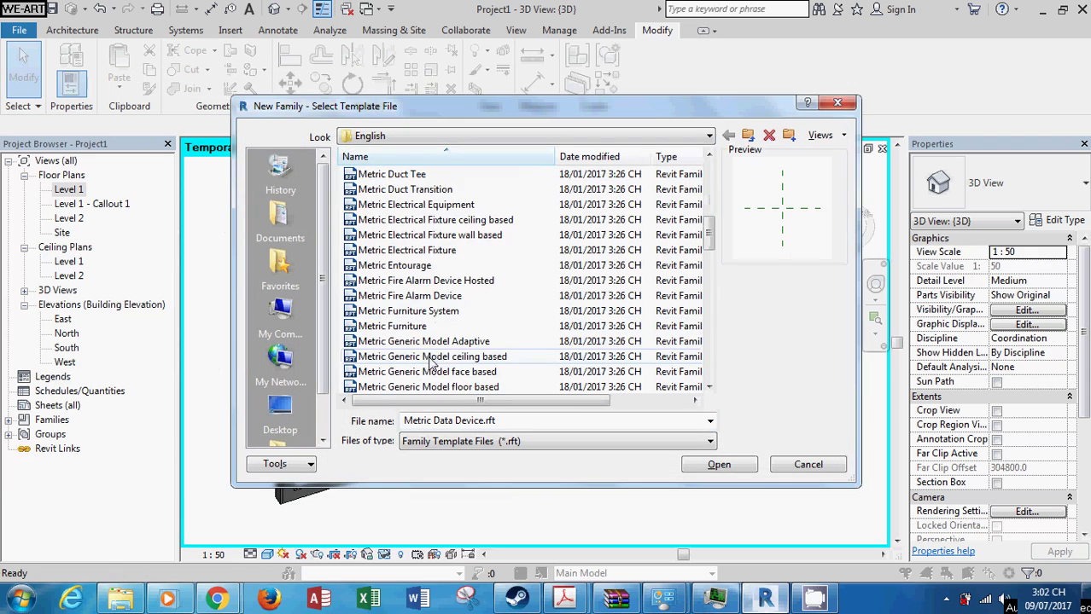
scroll(427, 357, "down", 1)
scroll(418, 346, "down", 2)
left_click(415, 341)
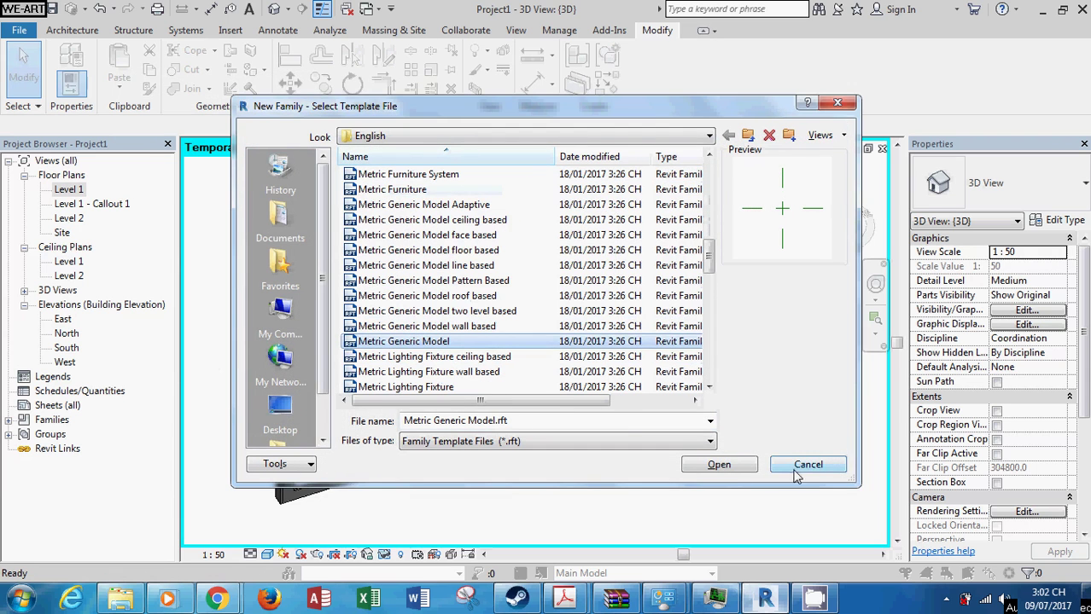
left_click(807, 465)
left_click(369, 9)
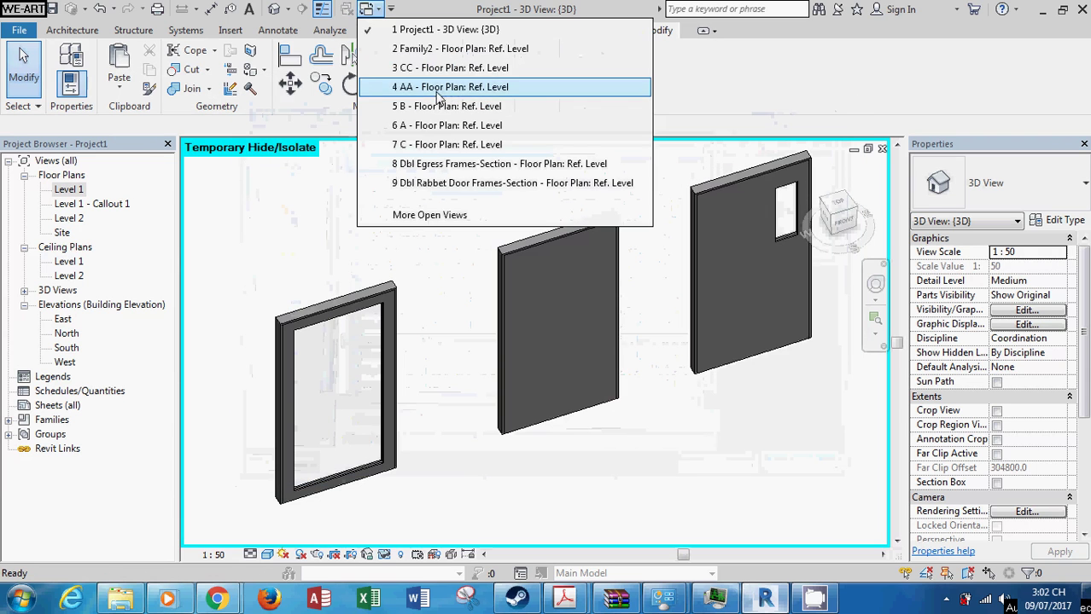
Step: In panel family A, frame the full W = 1506 dimension and turn on Thin Lines
left_click(427, 125)
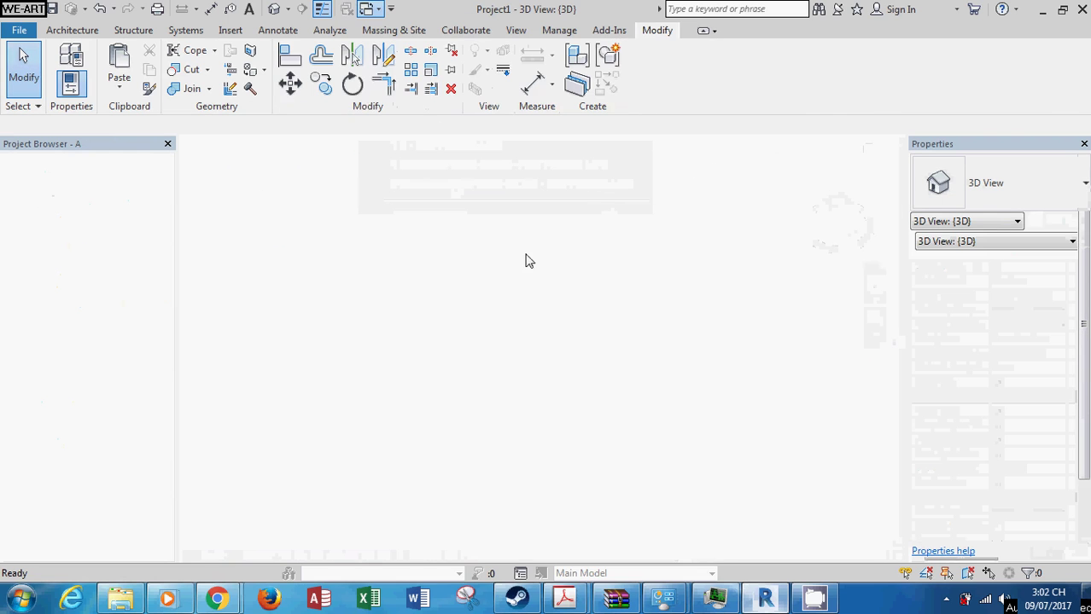
scroll(589, 363, "up", 2)
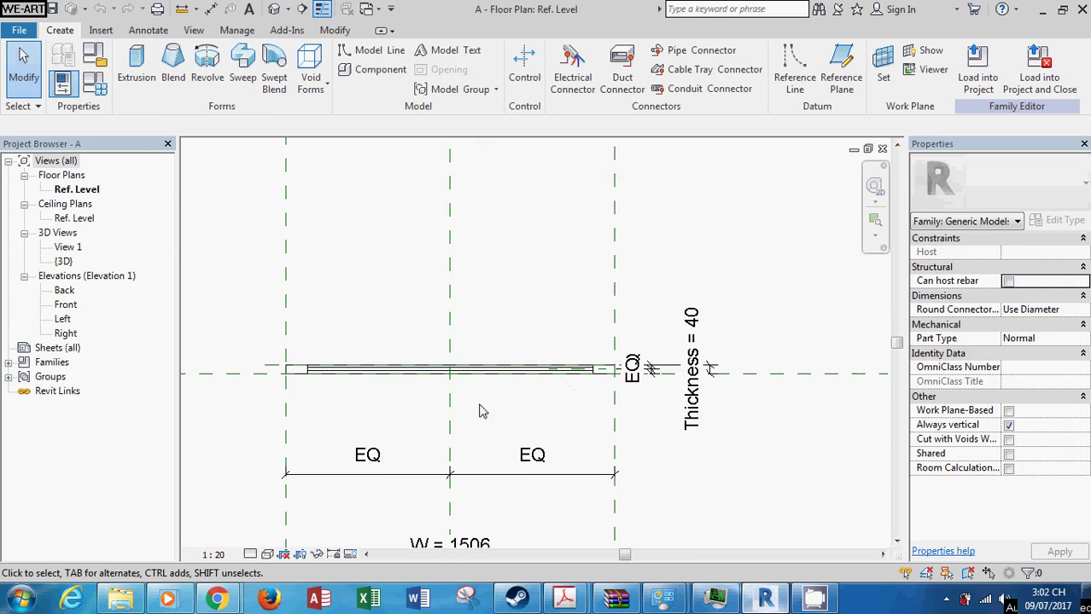
middle_click_drag(478, 469, 441, 409)
scroll(480, 474, "down", 1)
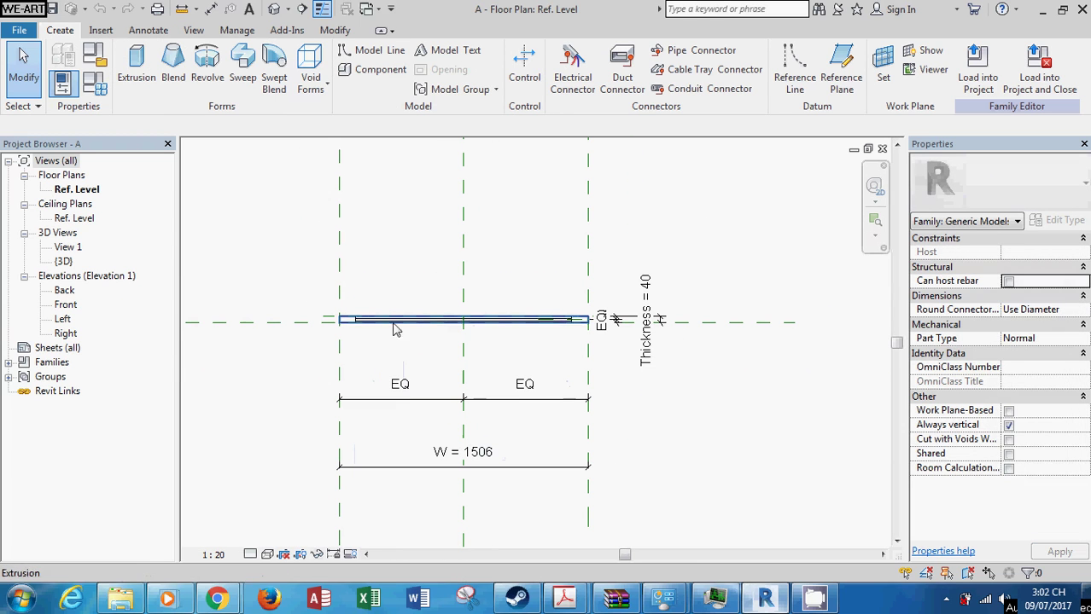
left_click(323, 12)
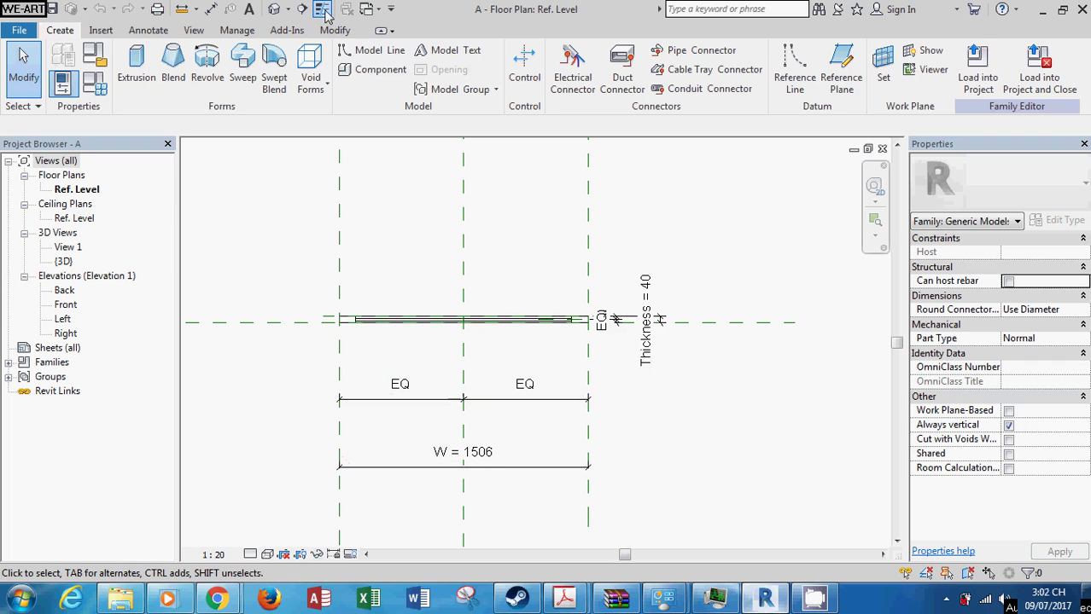
Step: Switch to panel family B's floor plan showing the 1506 × 40 panel
left_click(368, 9)
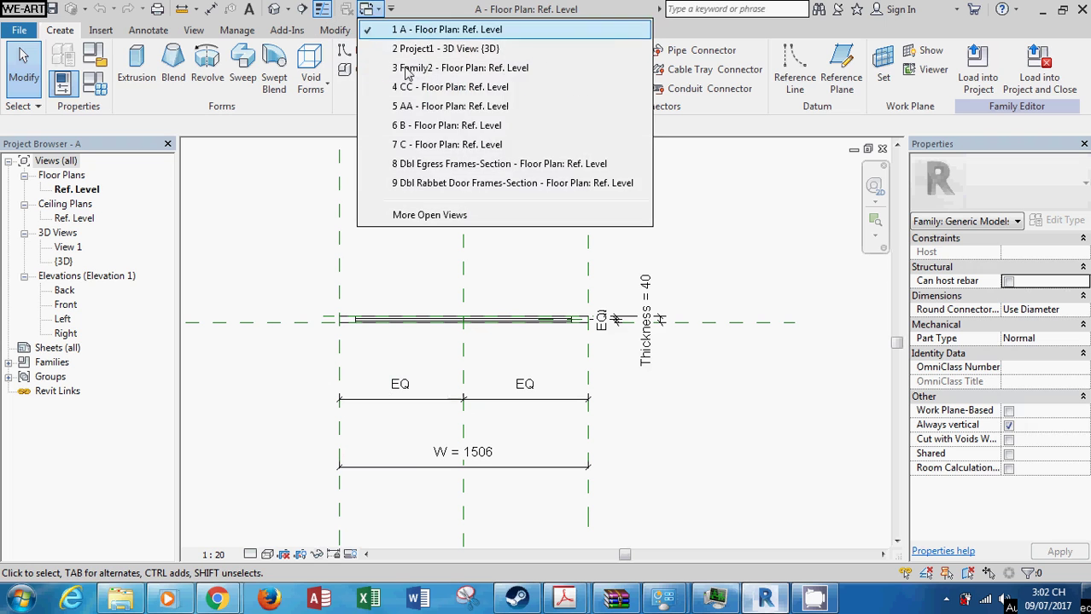
left_click(435, 125)
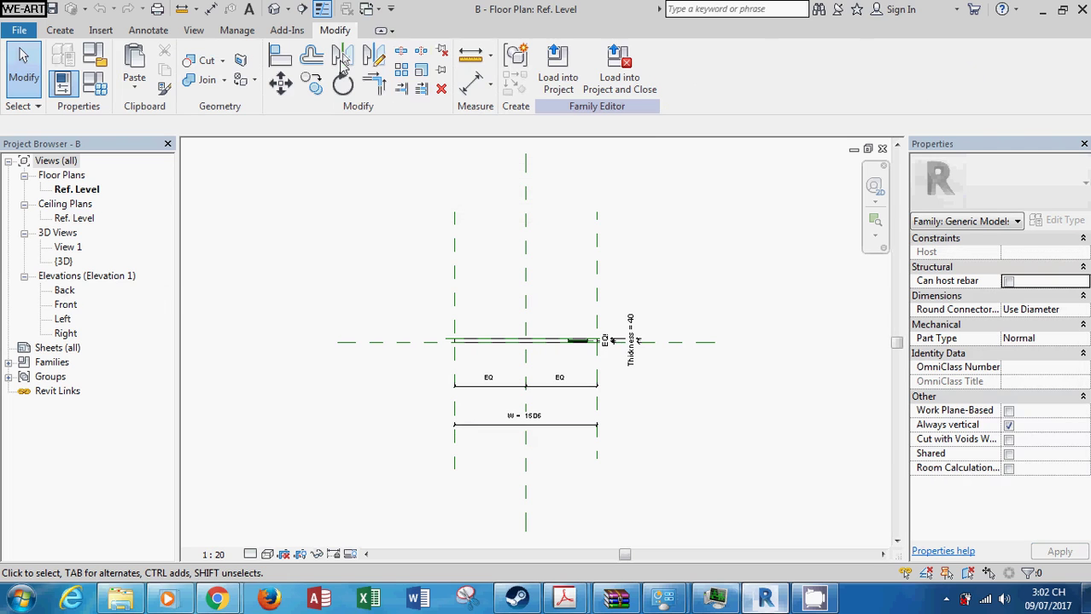
left_click(367, 9)
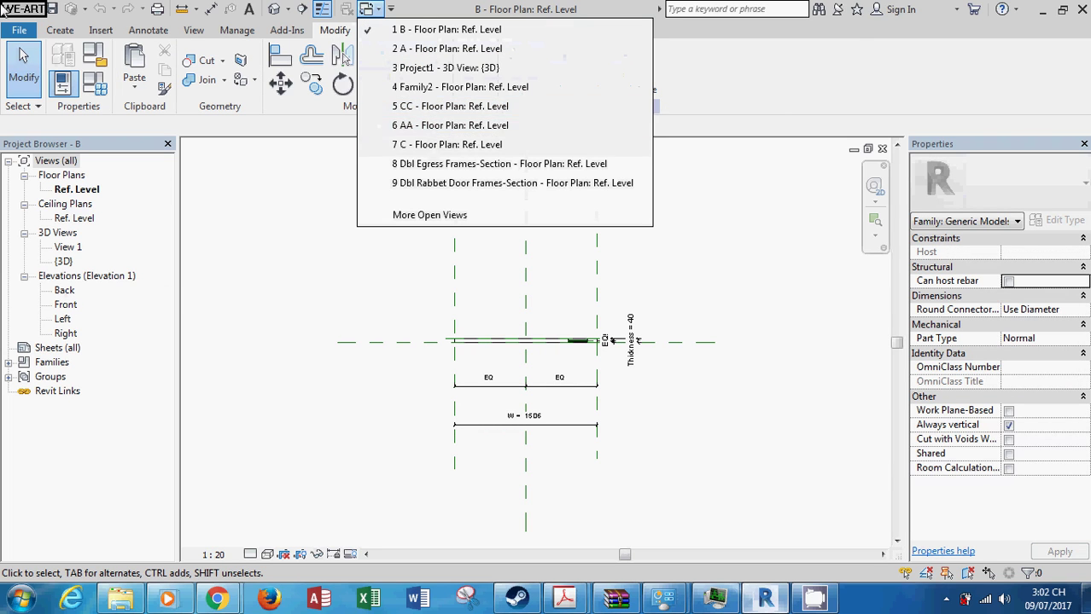
left_click(19, 31)
left_click(19, 31)
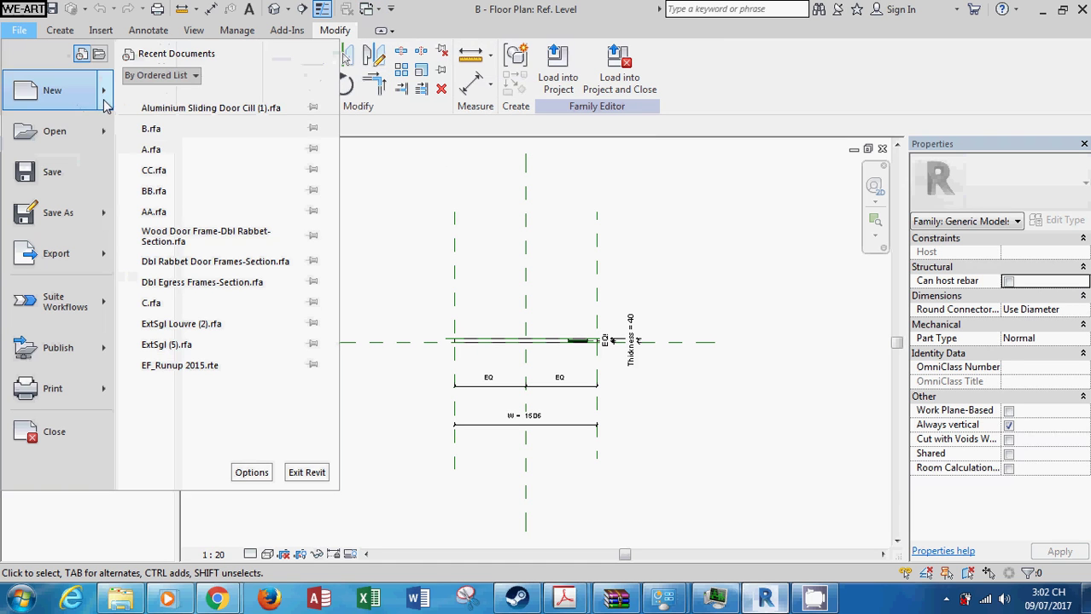
Step: Browse the new family templates to Metric Profile, then cancel without creating a family
left_click(189, 145)
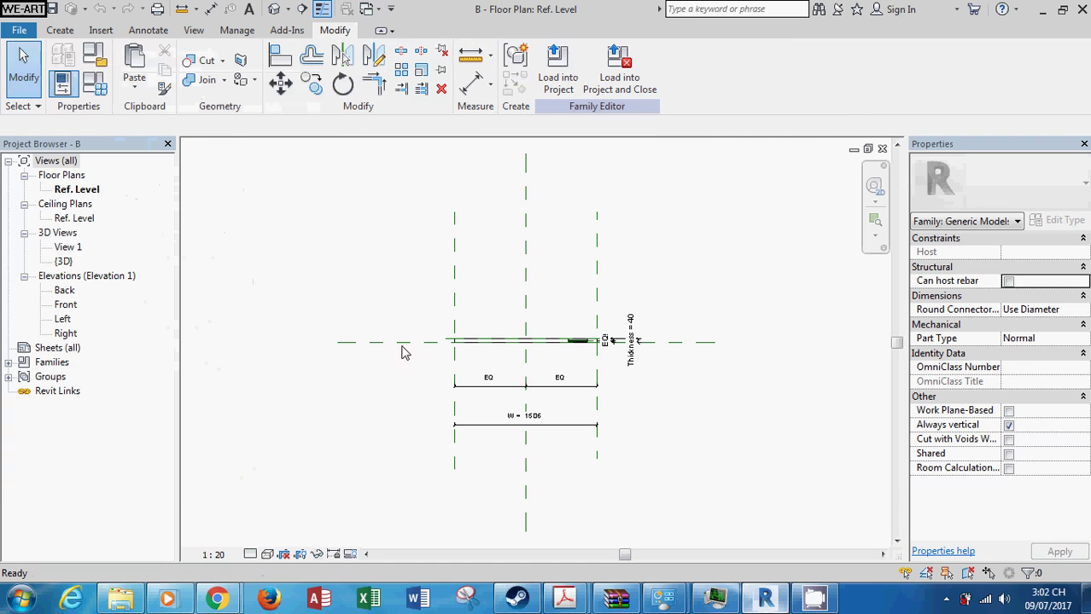
left_click(395, 357)
scroll(396, 357, "down", 5)
scroll(395, 362, "down", 3)
scroll(395, 363, "down", 5)
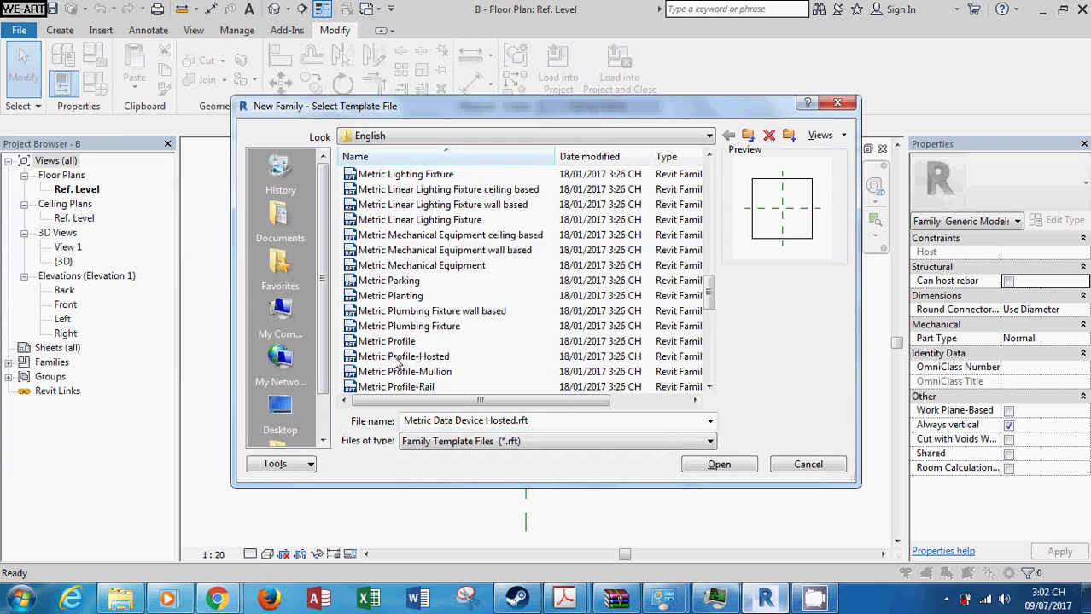
scroll(396, 363, "down", 2)
left_click(398, 252)
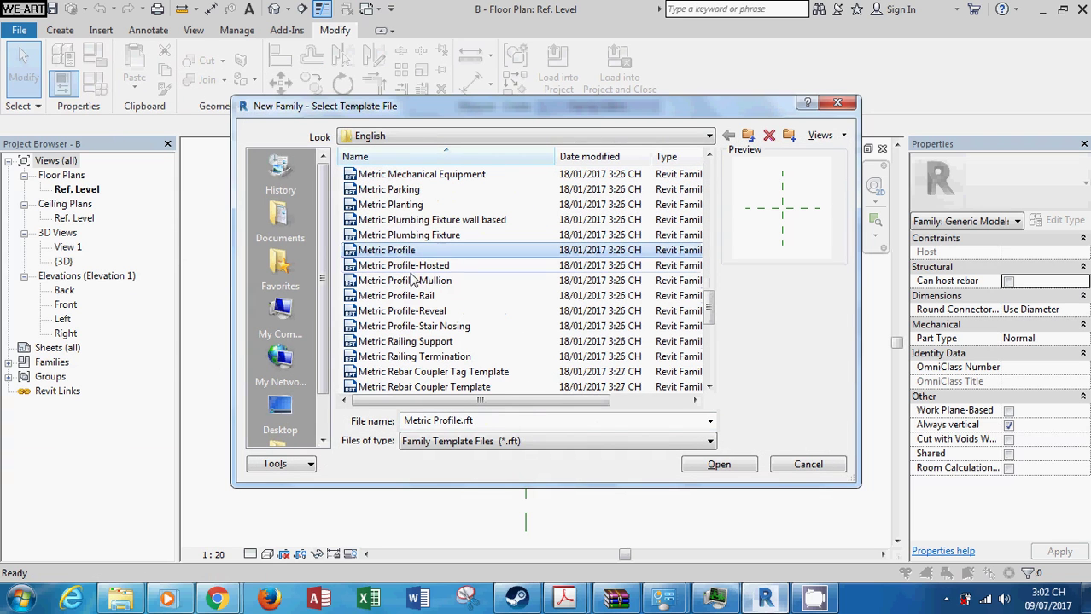
left_click(798, 467)
Step: Switch windows to panel family A, then to the AA profile family
left_click(367, 8)
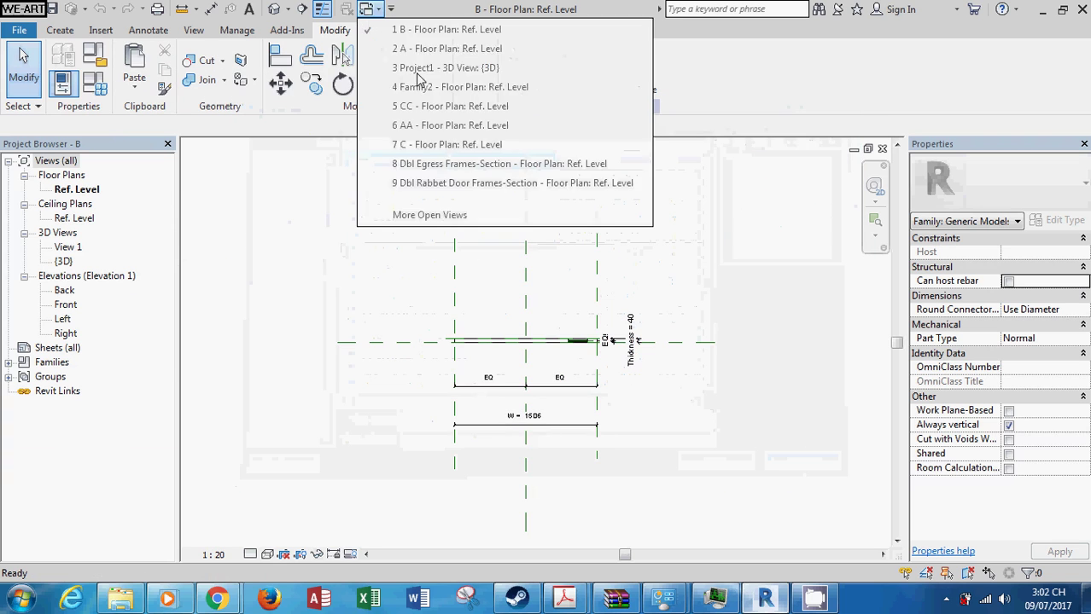
left_click(418, 49)
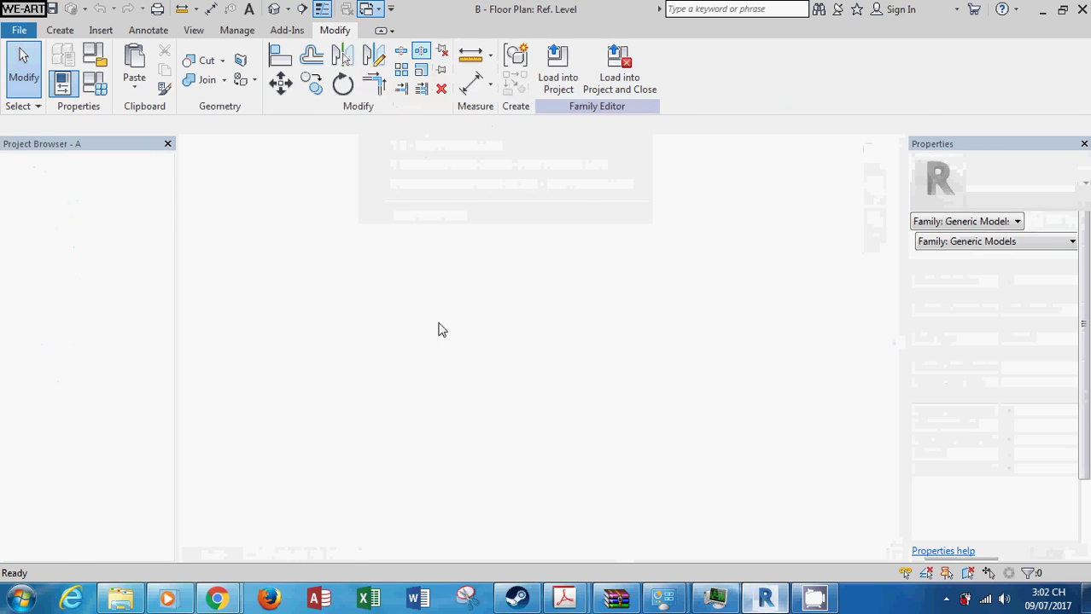
left_click(366, 8)
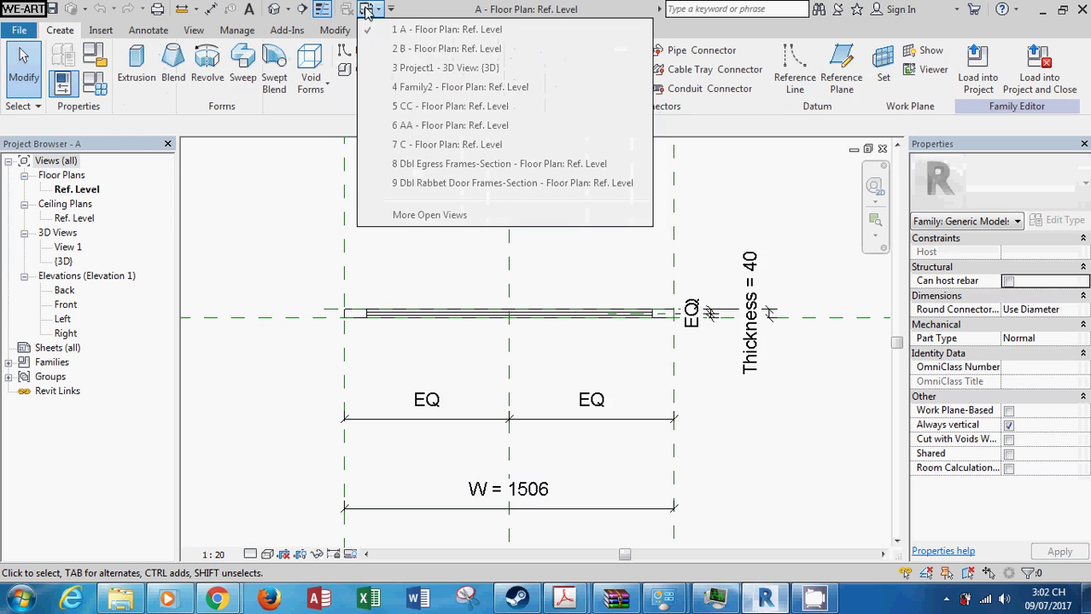
left_click(450, 125)
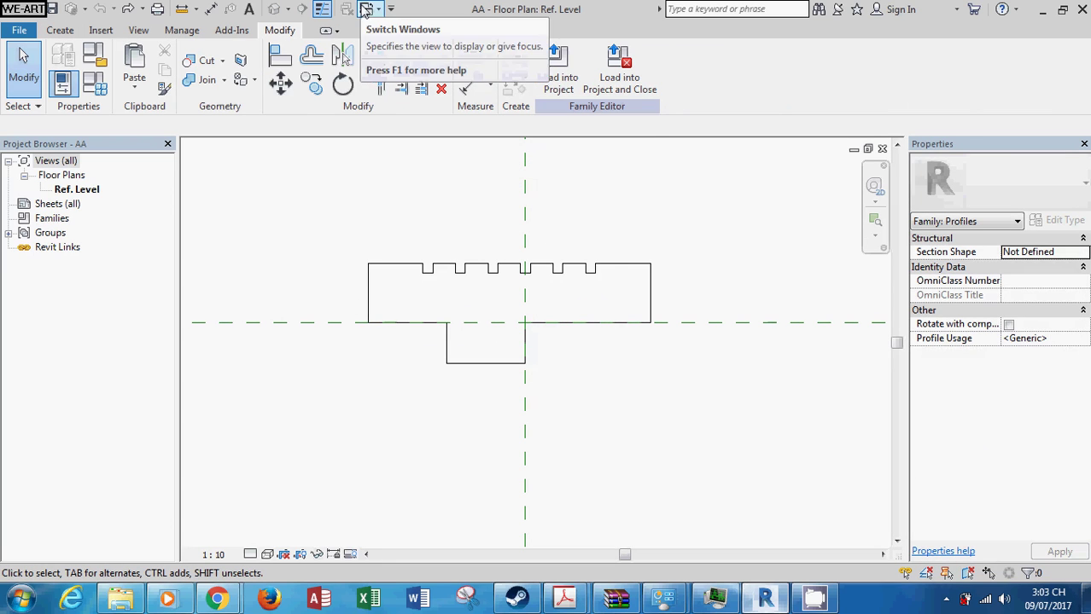
Step: Look at the Metric Door template without creating it, then switch to Family2's Ref. Level plan
left_click(367, 10)
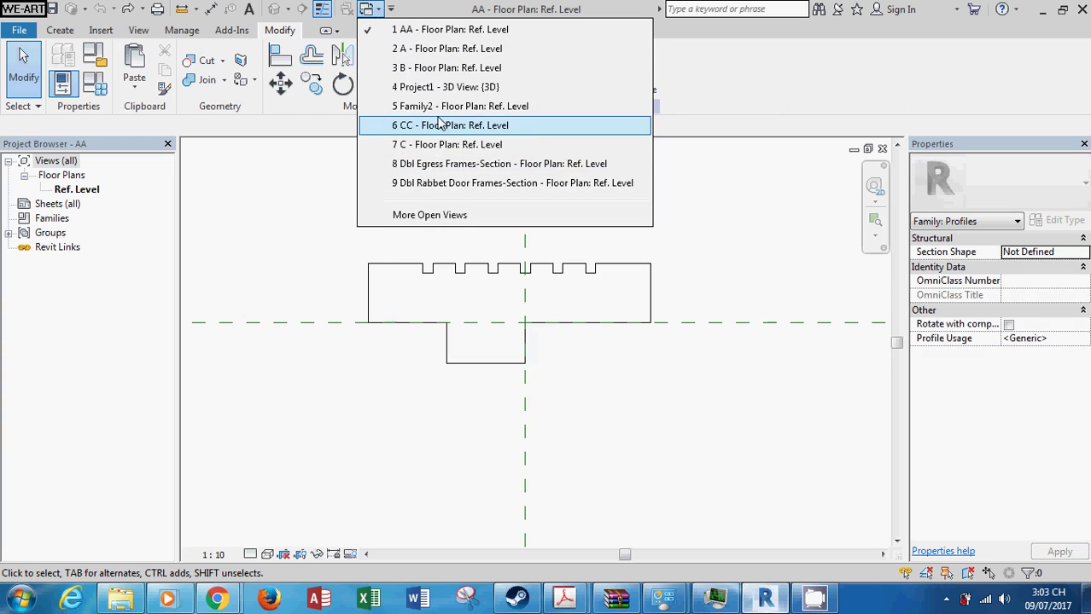
left_click(47, 9)
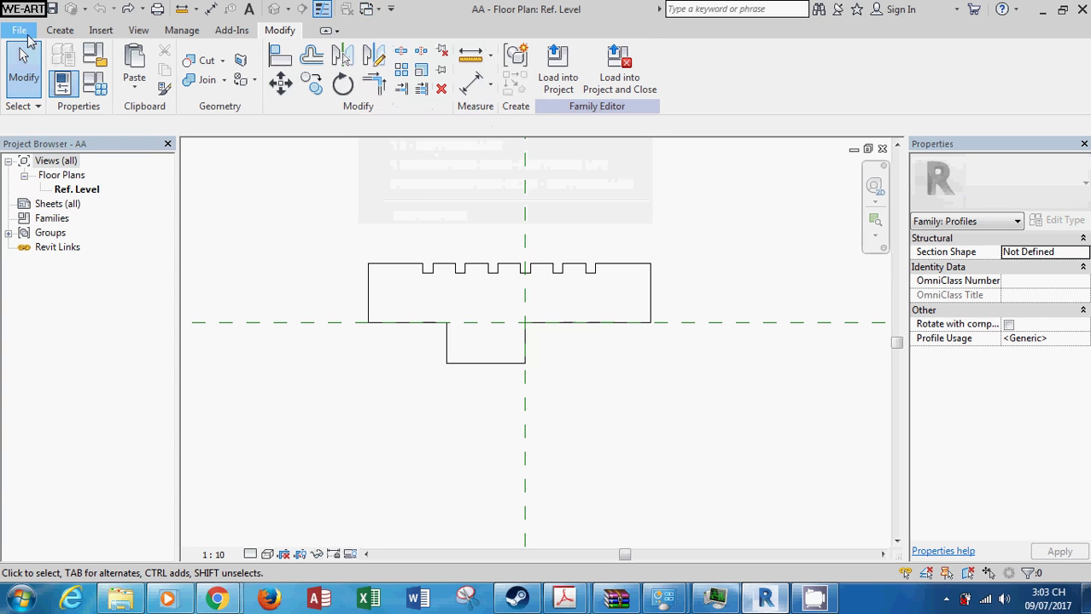
left_click(27, 35)
mouse_move(53, 90)
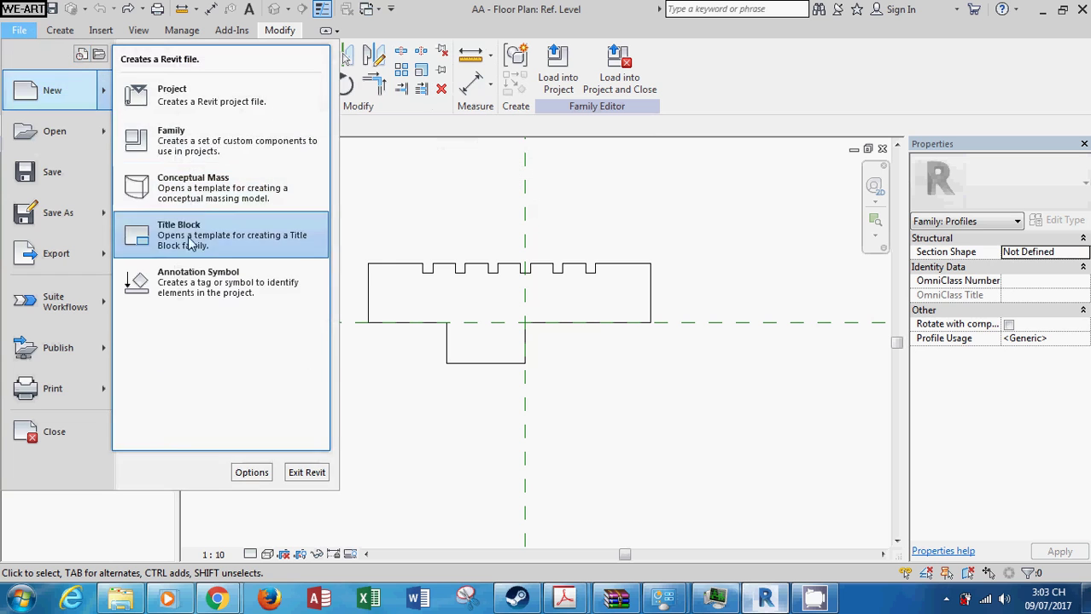
left_click(198, 139)
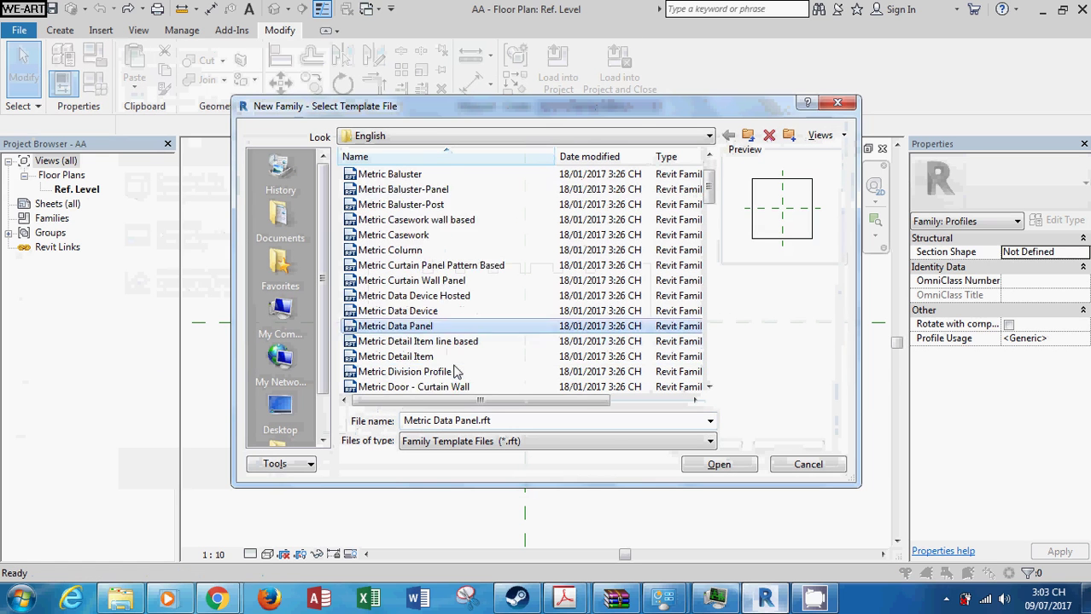
scroll(444, 358, "down", 3)
left_click(405, 267)
left_click(796, 466)
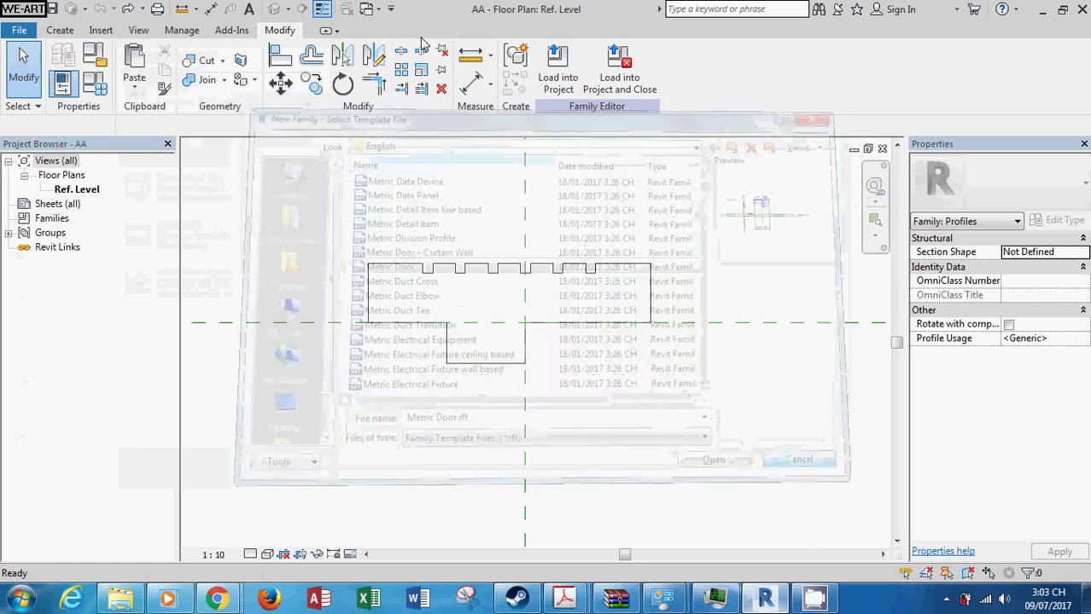
left_click(368, 9)
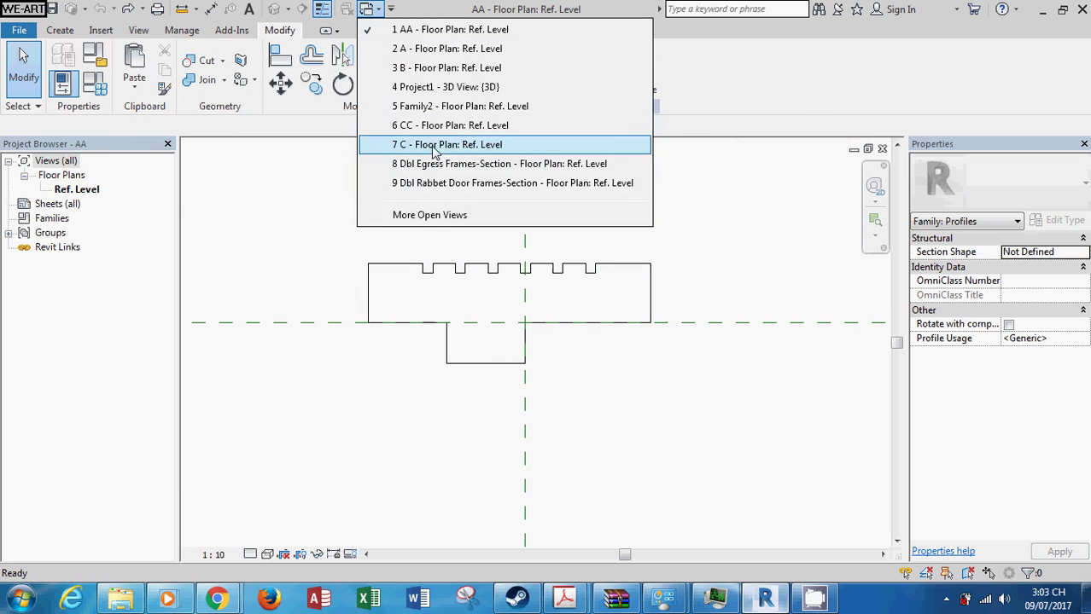
left_click(433, 106)
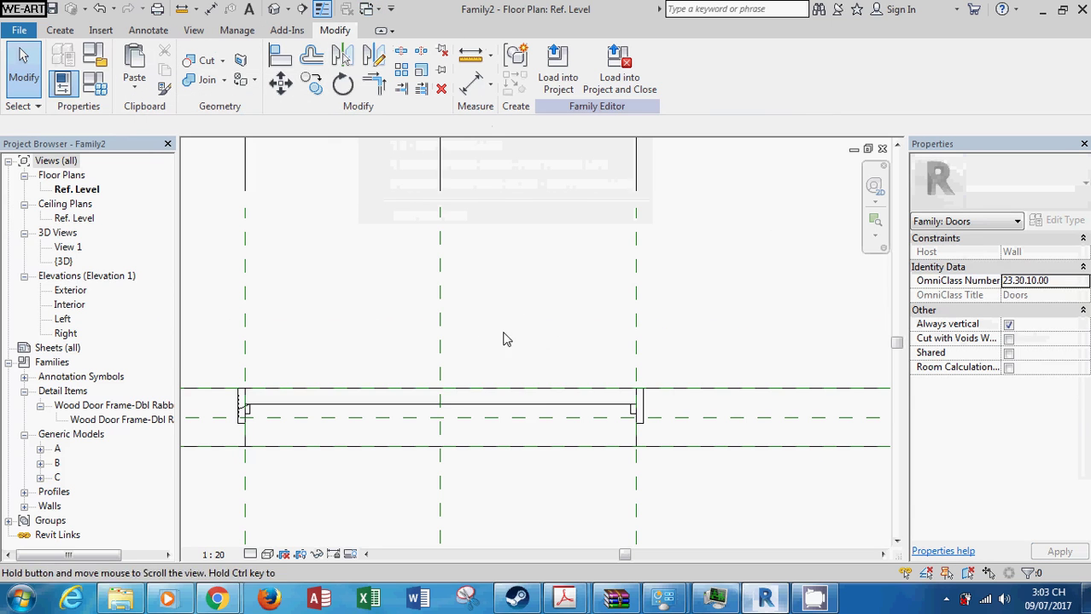
Step: Place a trial instance of panel B above the door in plan, then delete it
left_click(433, 412)
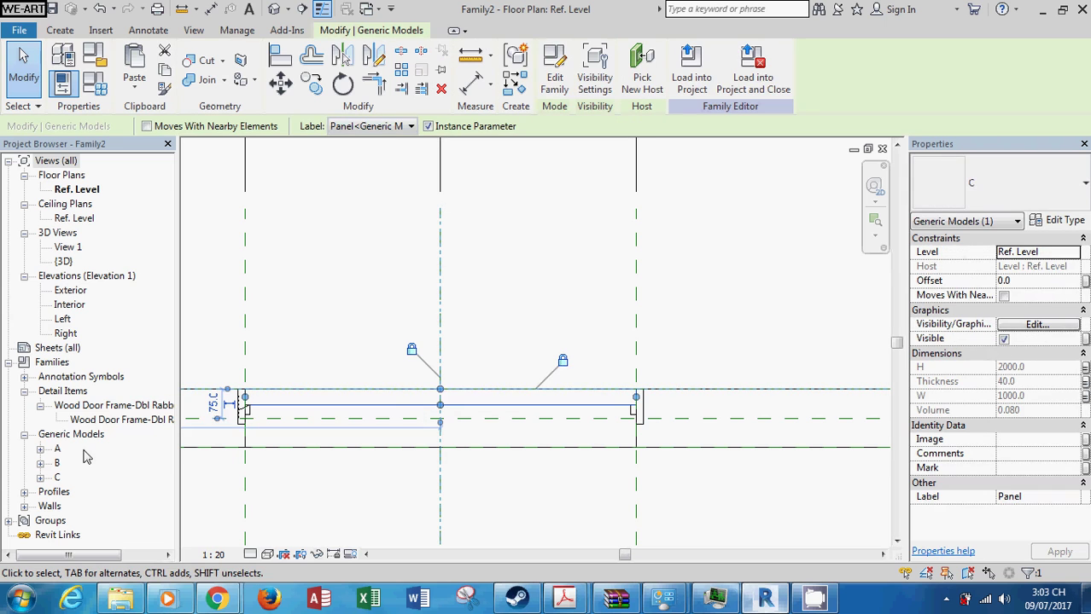
left_click(40, 449)
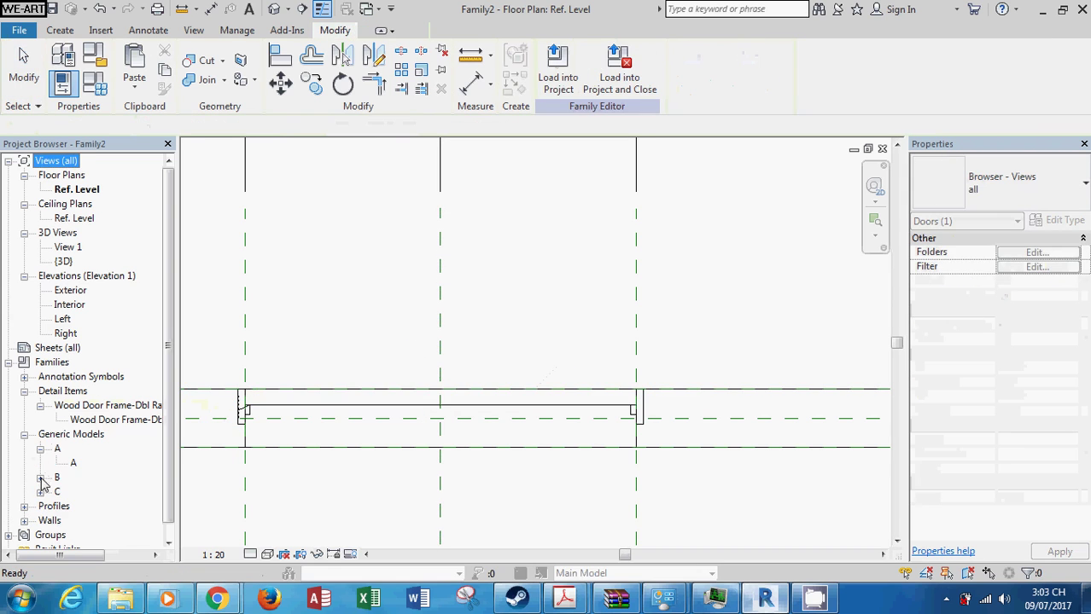
left_click_drag(72, 493, 504, 283)
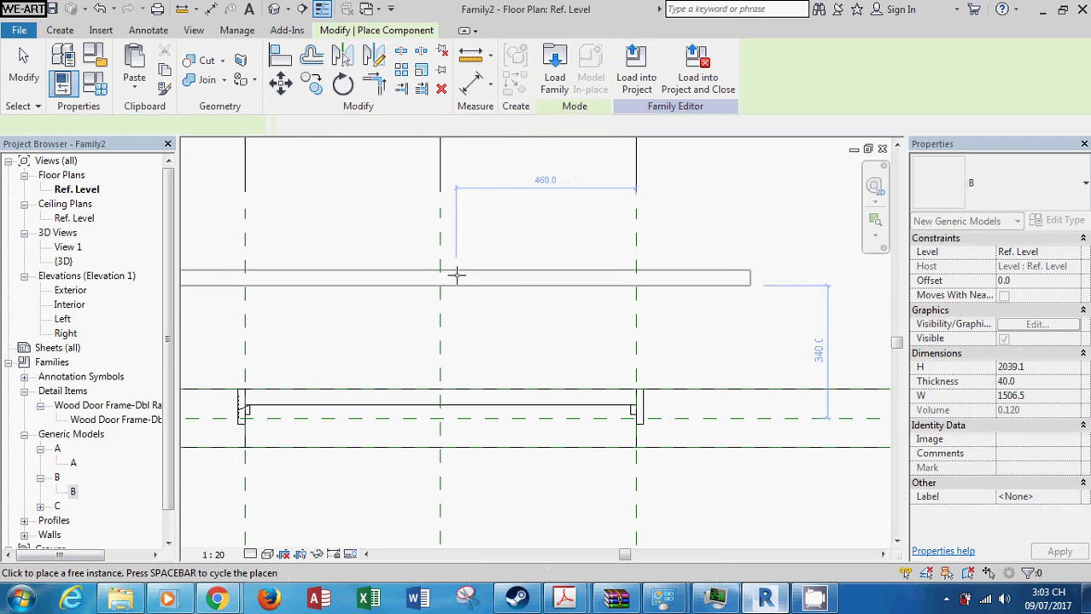
left_click(474, 309)
key("Escape")
left_click(514, 275)
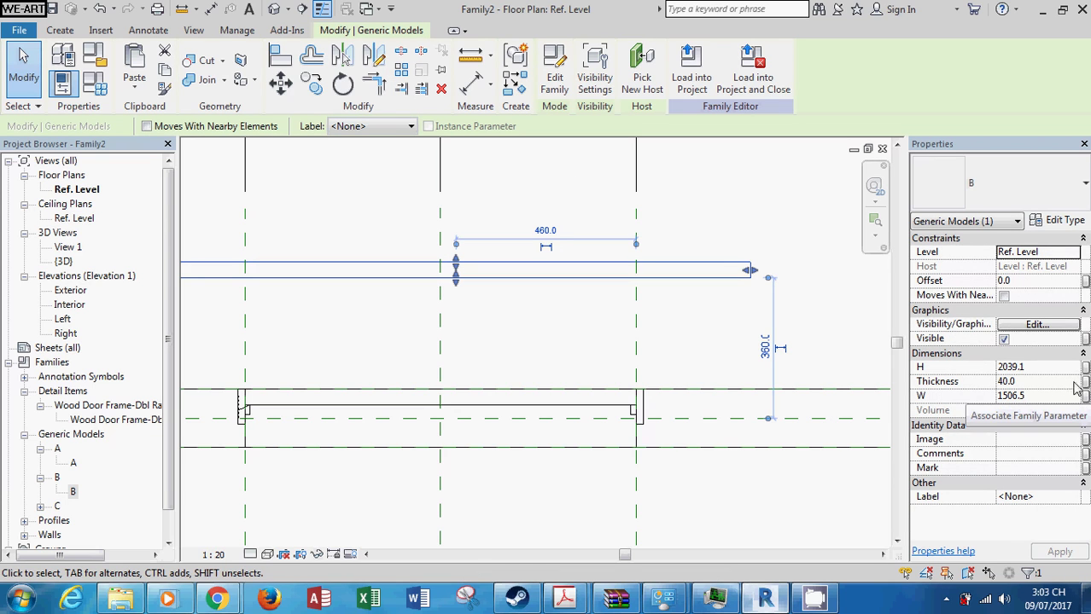
key("Delete")
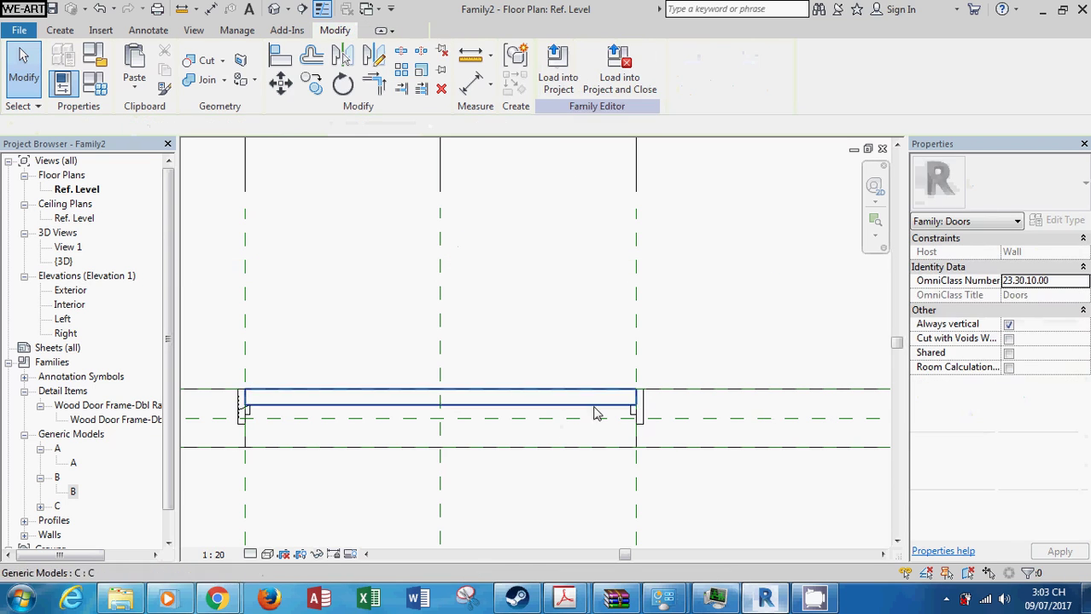
Step: Associate nested panel C's H, W and Thickness with the door's Height, Width and Thickness
left_click(597, 413)
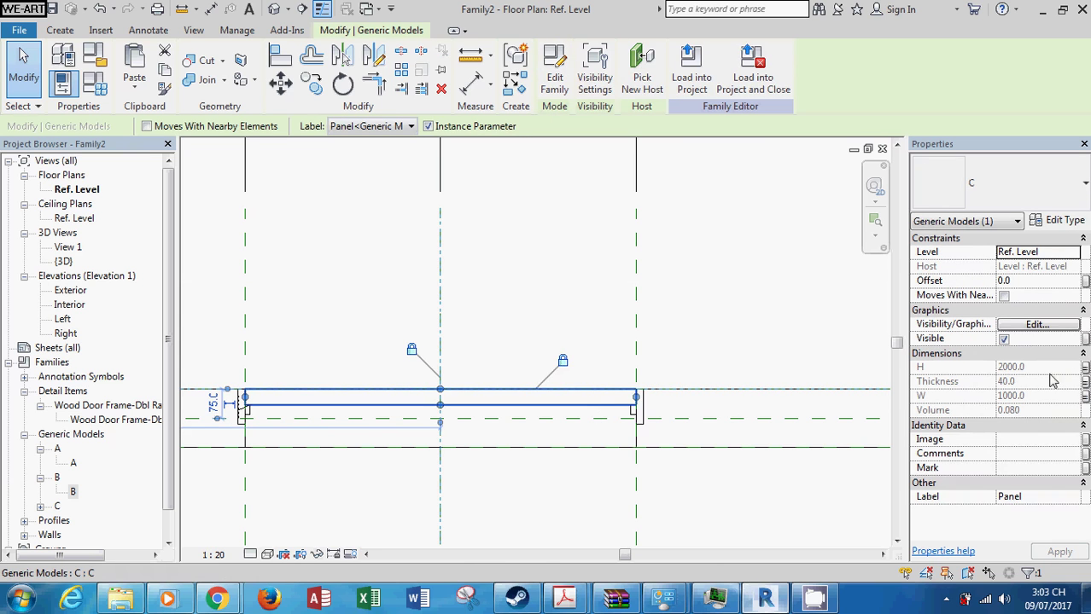
left_click(1085, 366)
key("Return")
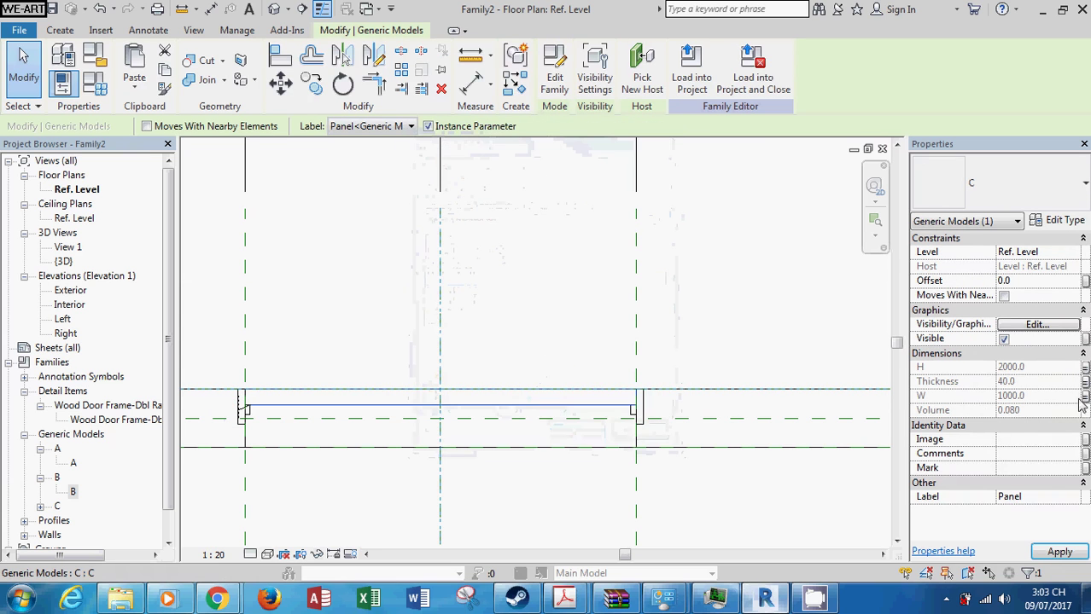
left_click(1084, 397)
key("Return")
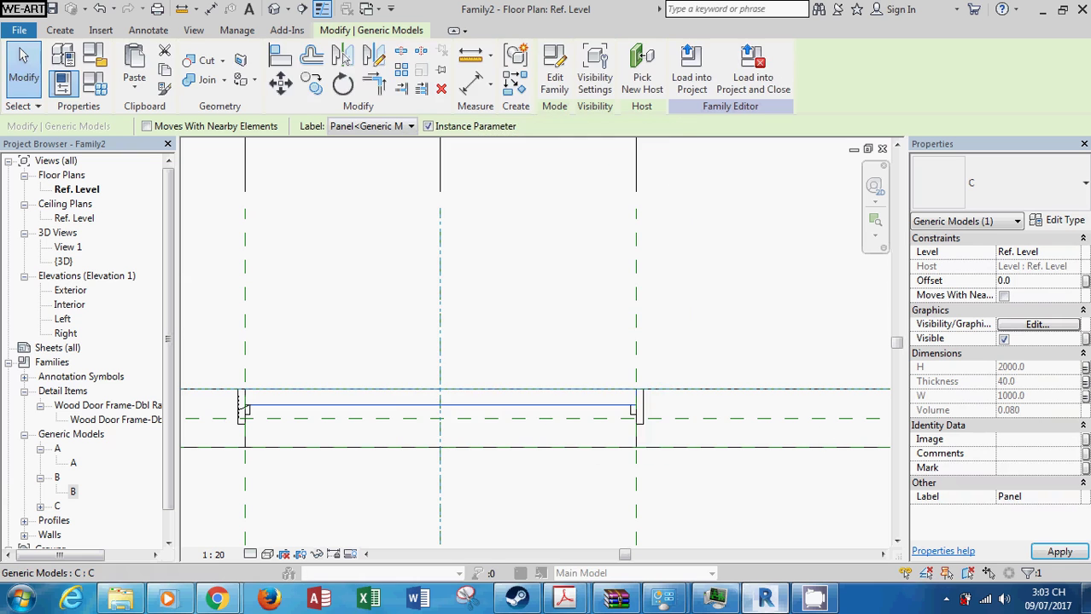
left_click(1085, 381)
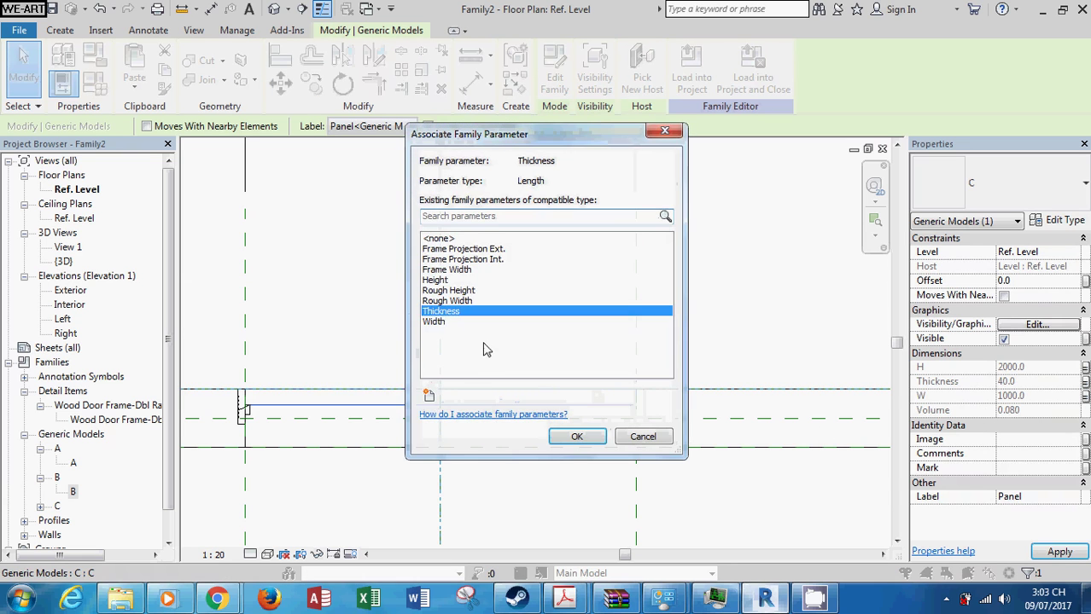
key("Return")
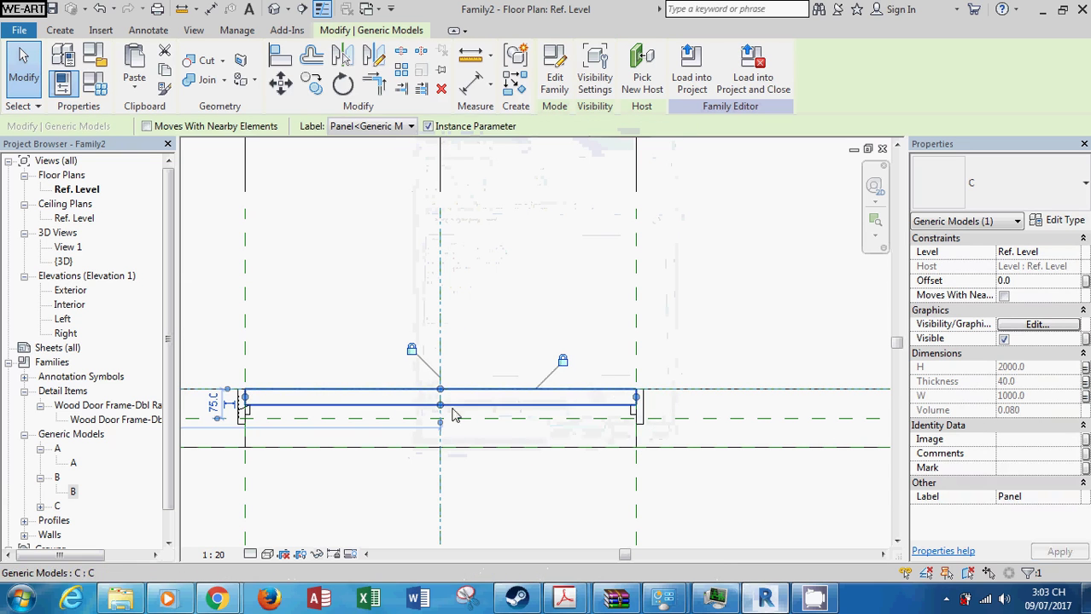
mouse_move(455, 415)
middle_mouse_down()
mouse_move(443, 398)
mouse_move(500, 348)
middle_mouse_up()
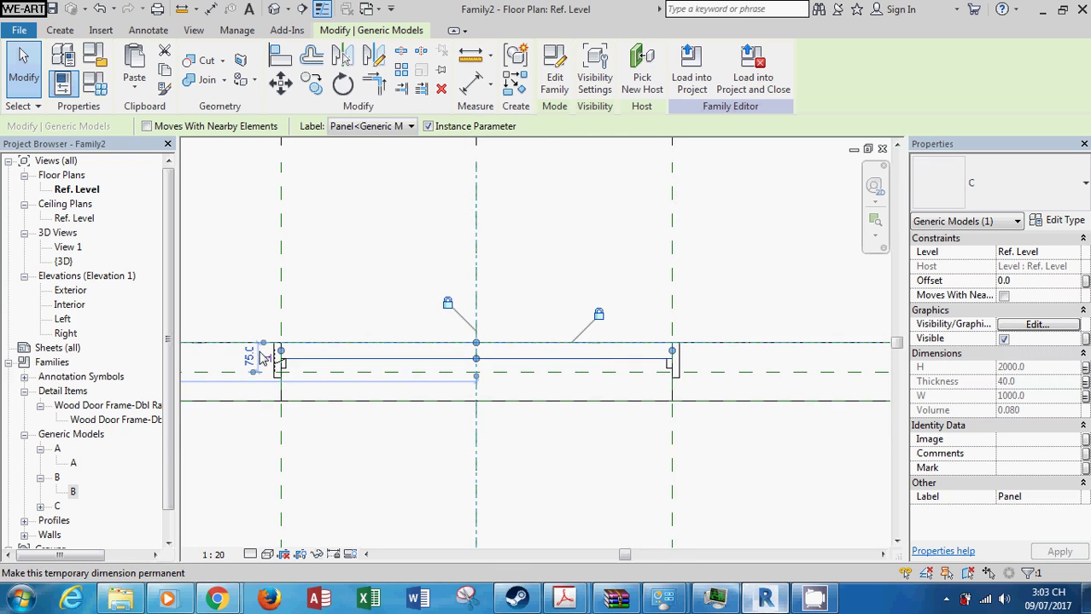
scroll(265, 357, "up", 2)
Step: In the Exterior elevation, sketch a rectangular sweep path around the door opening
double_click(72, 292)
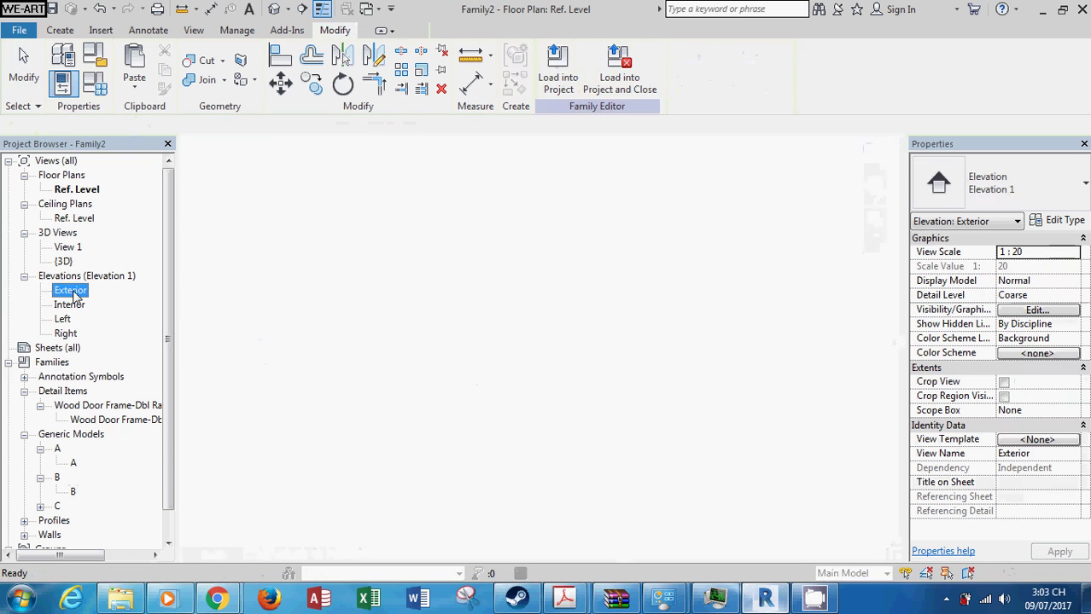
left_click(60, 30)
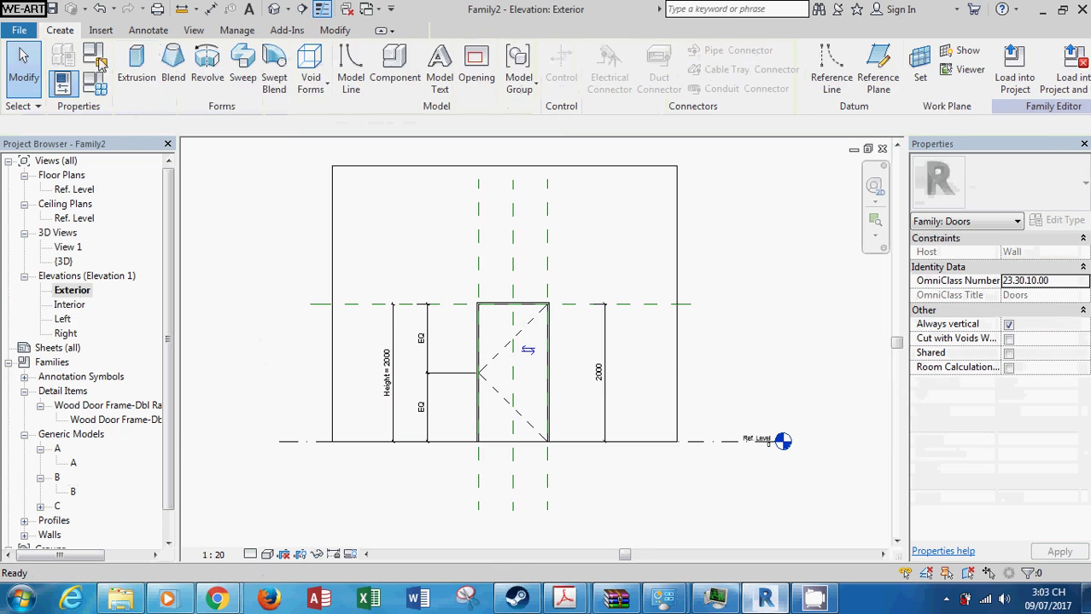
key("Escape")
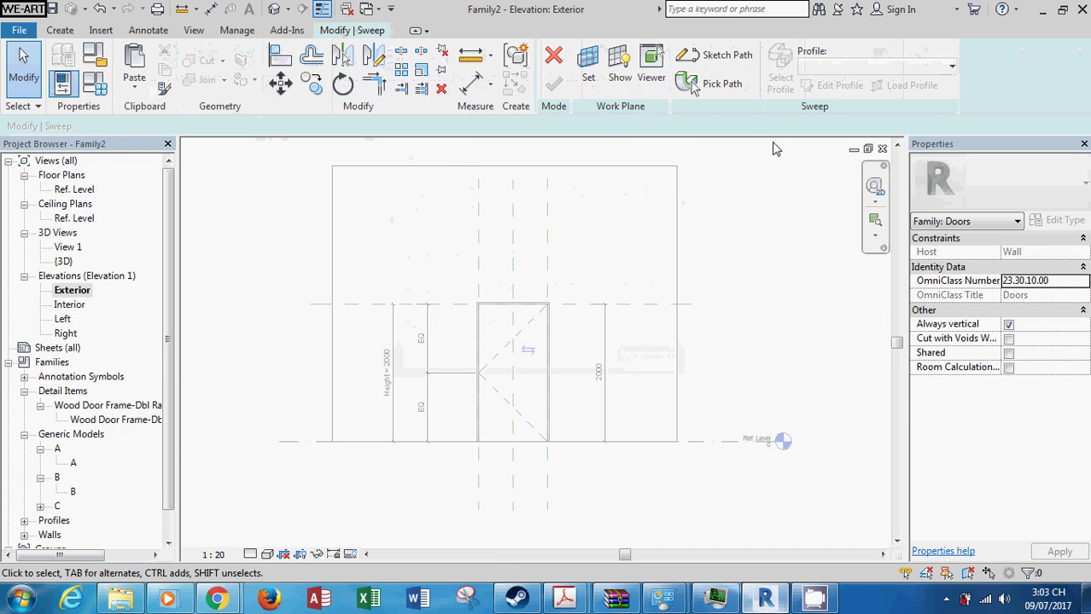
left_click(715, 55)
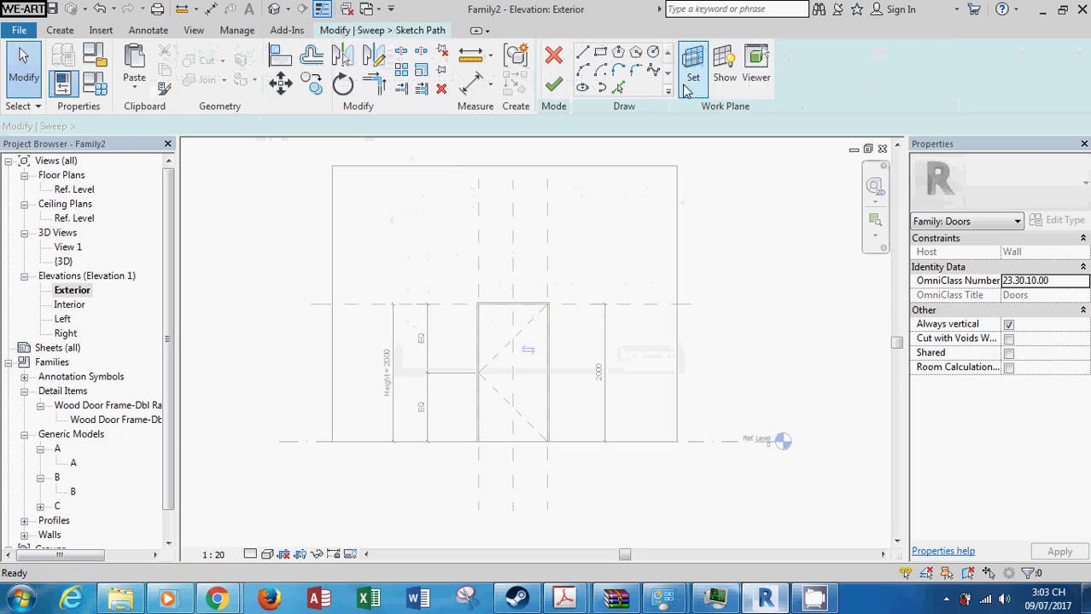
left_click(599, 52)
scroll(491, 441, "up", 2)
scroll(482, 443, "up", 2)
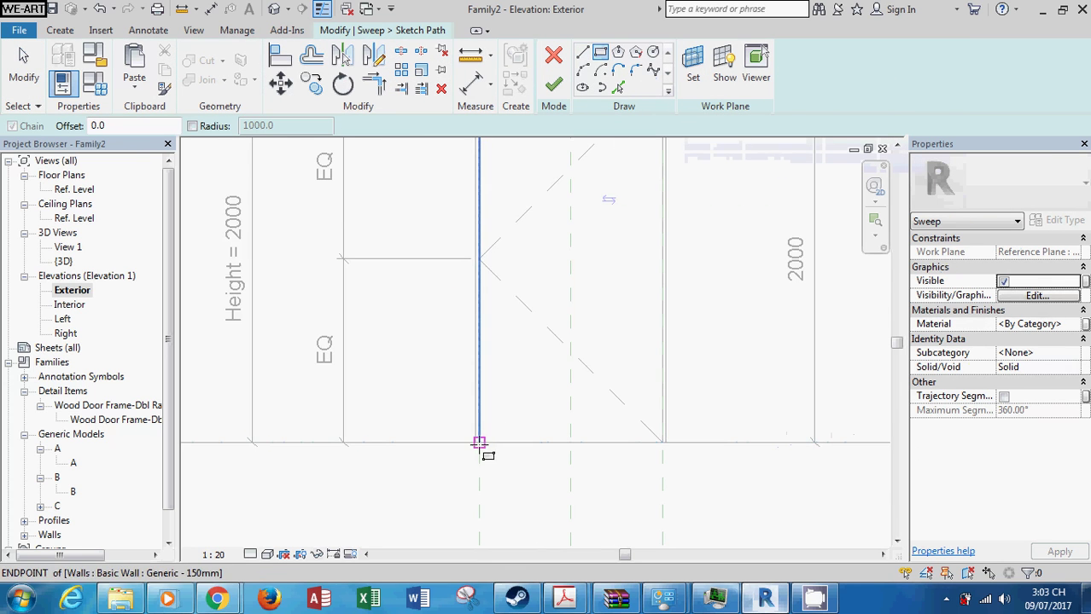
left_click(479, 443)
mouse_move(580, 273)
middle_mouse_down()
mouse_move(602, 365)
mouse_move(559, 287)
middle_mouse_up()
left_click(614, 256)
scroll(559, 287, "down", 1)
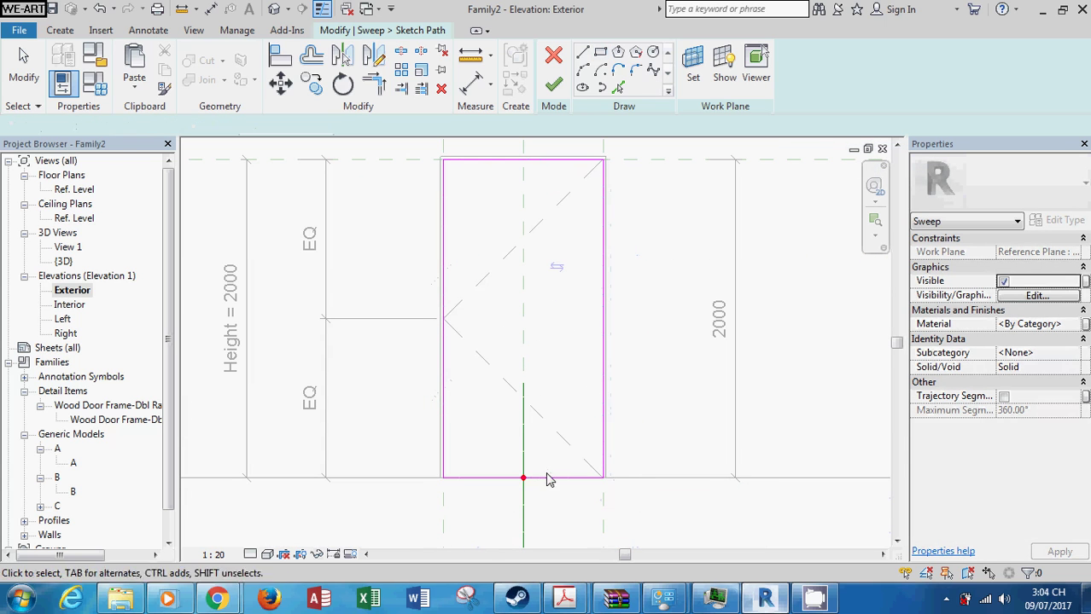
key("Escape")
Step: Finish the path and complete the frame sweep using the AA profile
left_click(443, 317)
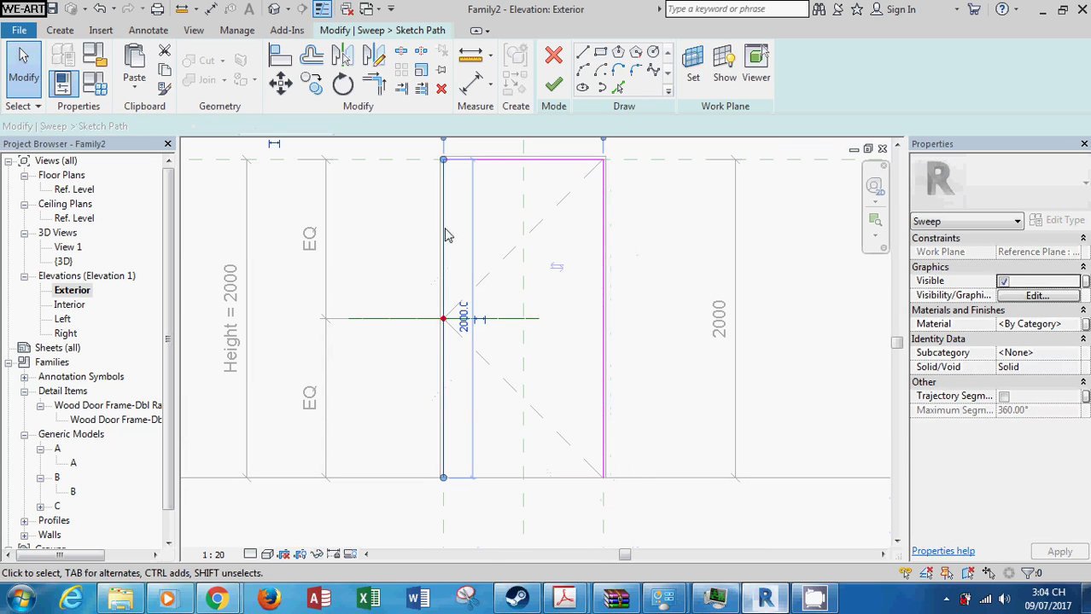
left_click(561, 65)
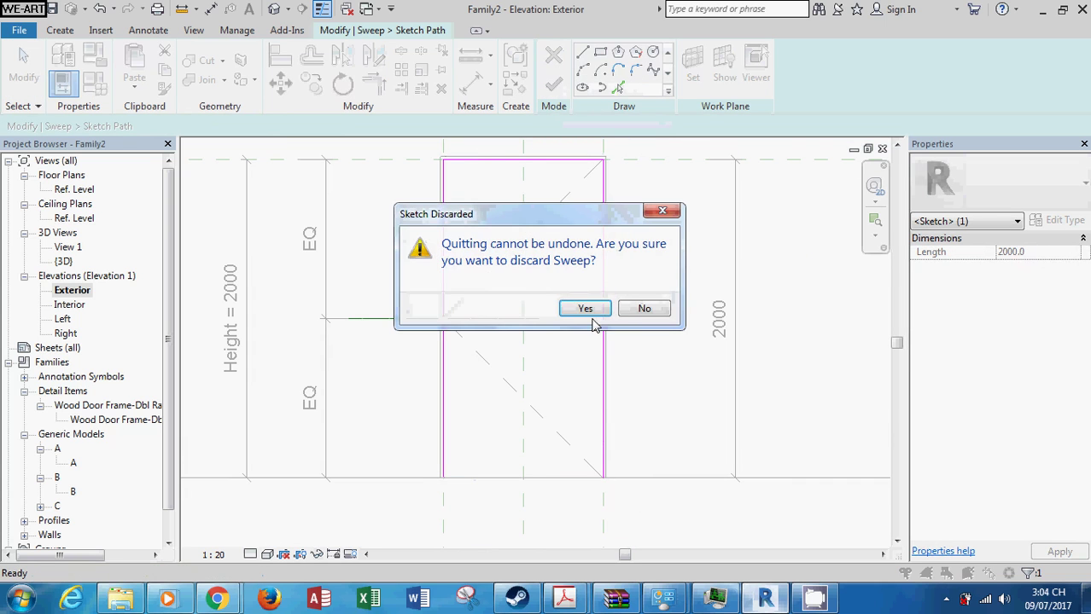
left_click(589, 312)
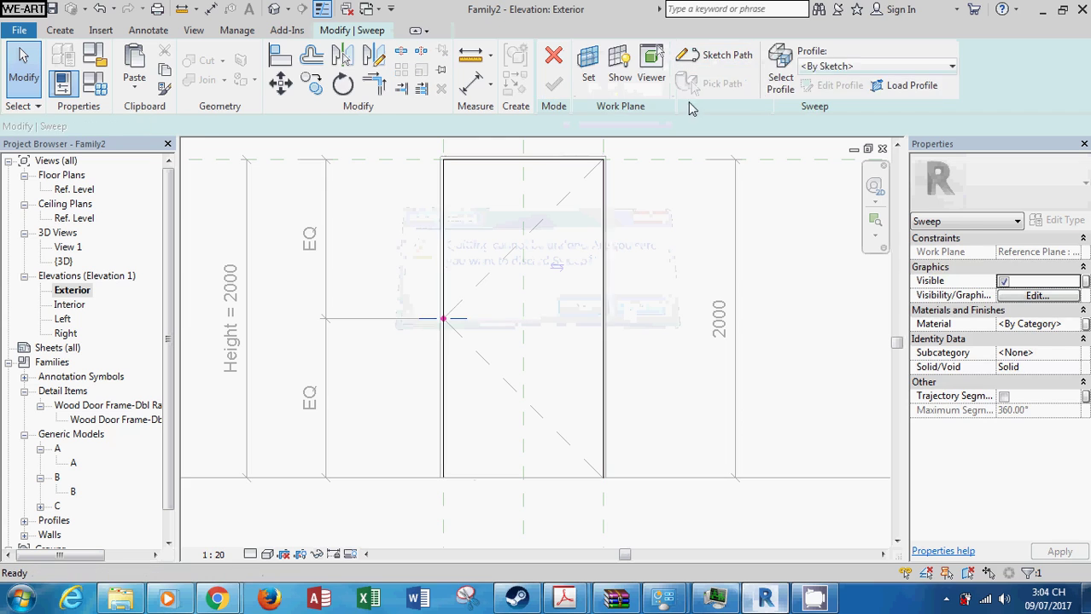
left_click(875, 65)
left_click(835, 98)
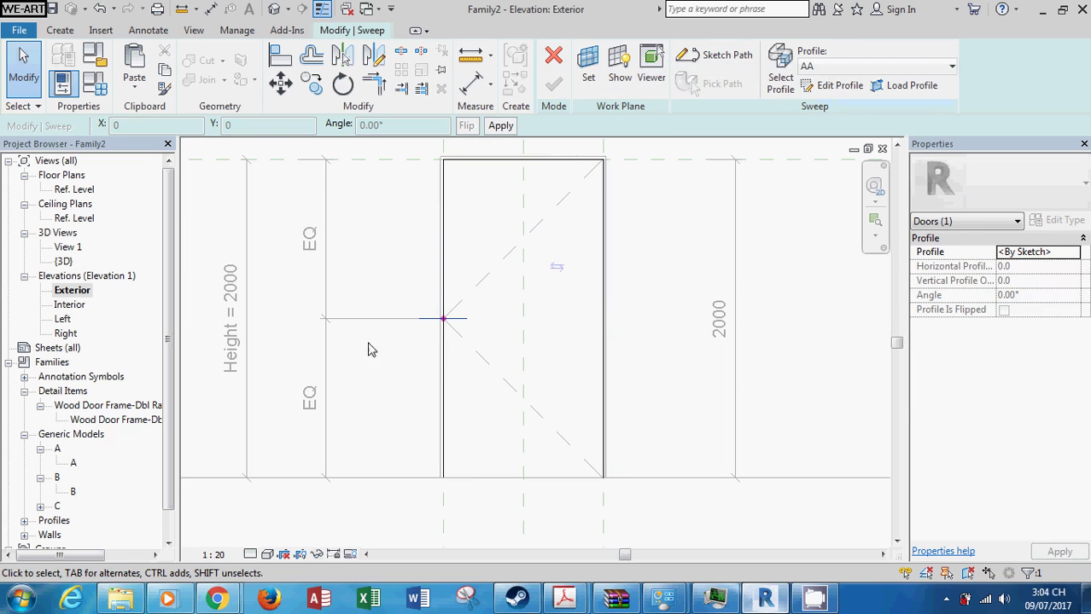
left_click(552, 56)
left_click(585, 308)
Step: In the Ref. Level plan, temporarily hide the left door frame detail and check the sweep
double_click(75, 188)
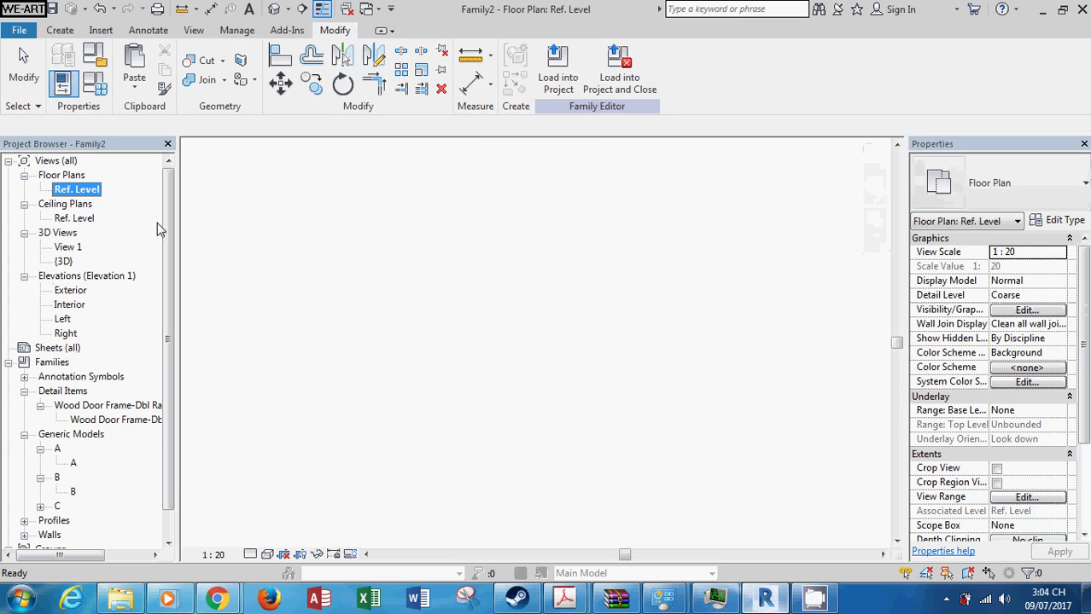
left_click(306, 380)
scroll(303, 382, "up", 1)
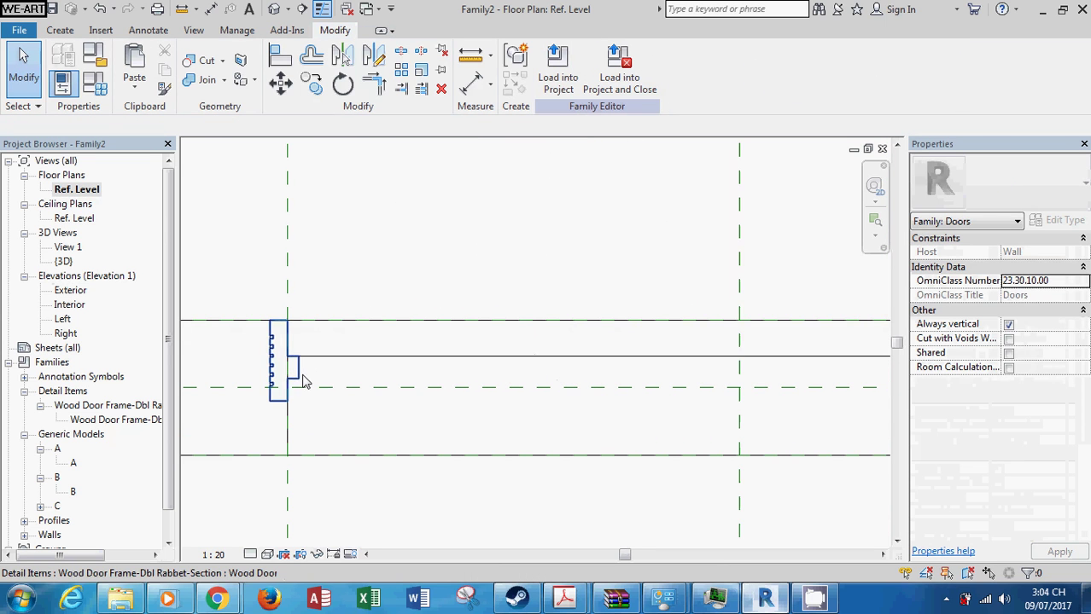
left_click(319, 387)
middle_click_drag(316, 384, 278, 379)
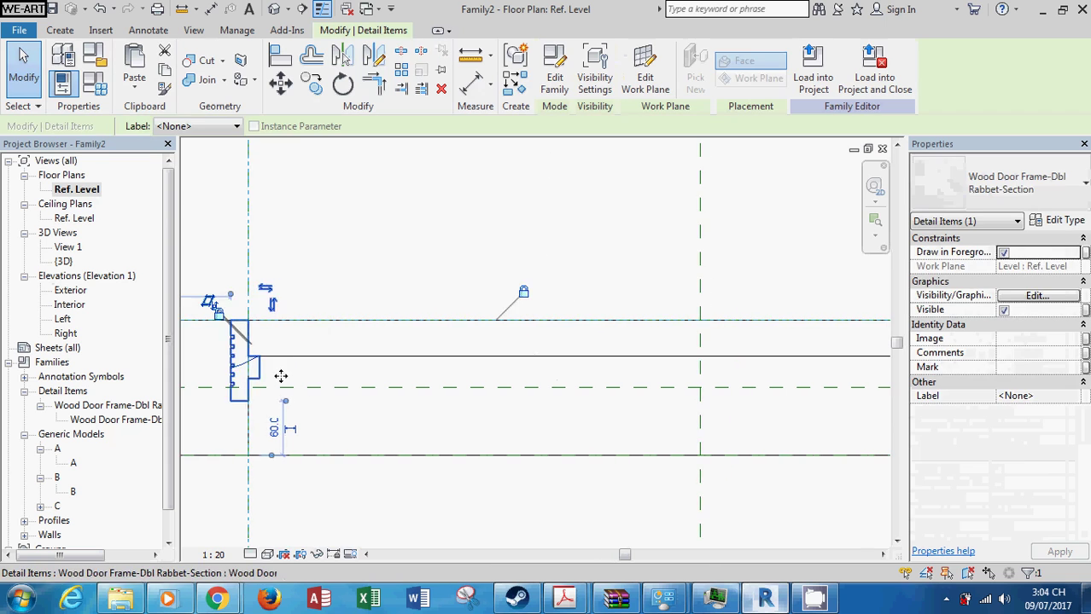
key("h")
key("h")
left_click(275, 380)
scroll(670, 360, "down", 2)
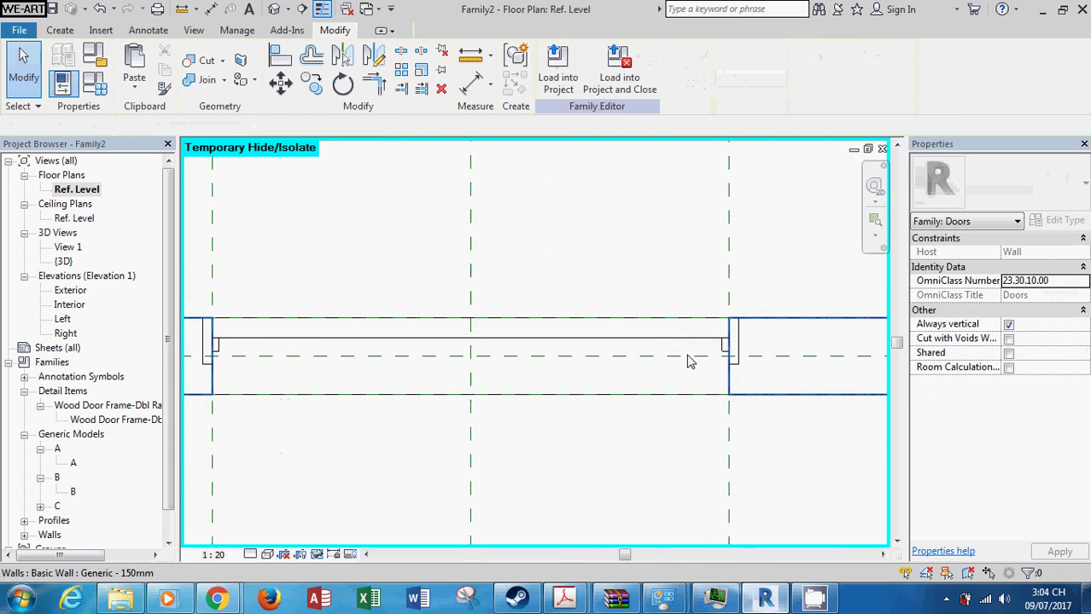
left_click(742, 359)
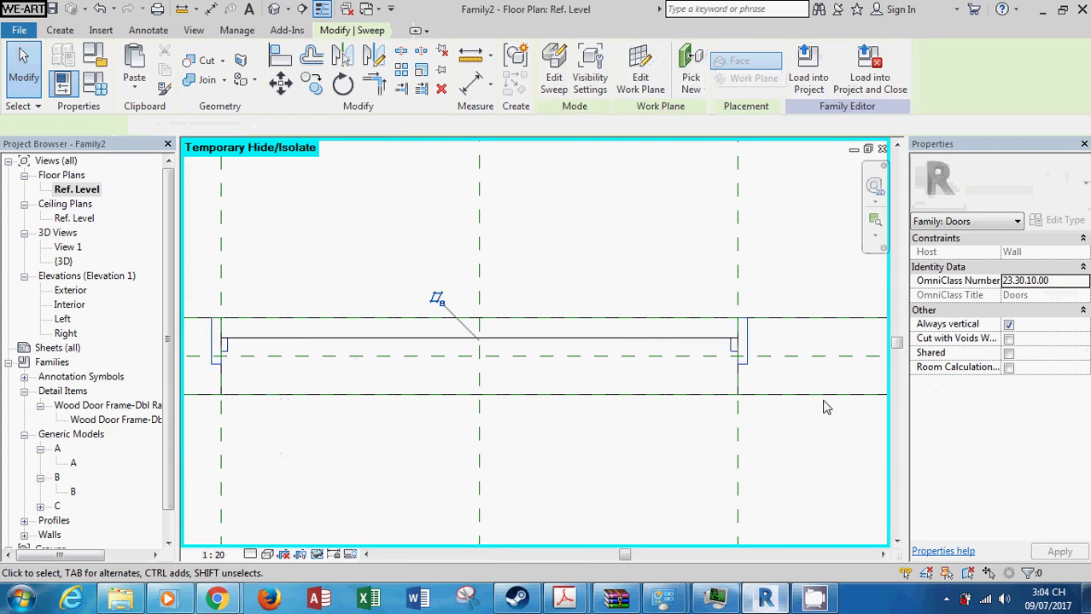
left_click(426, 299)
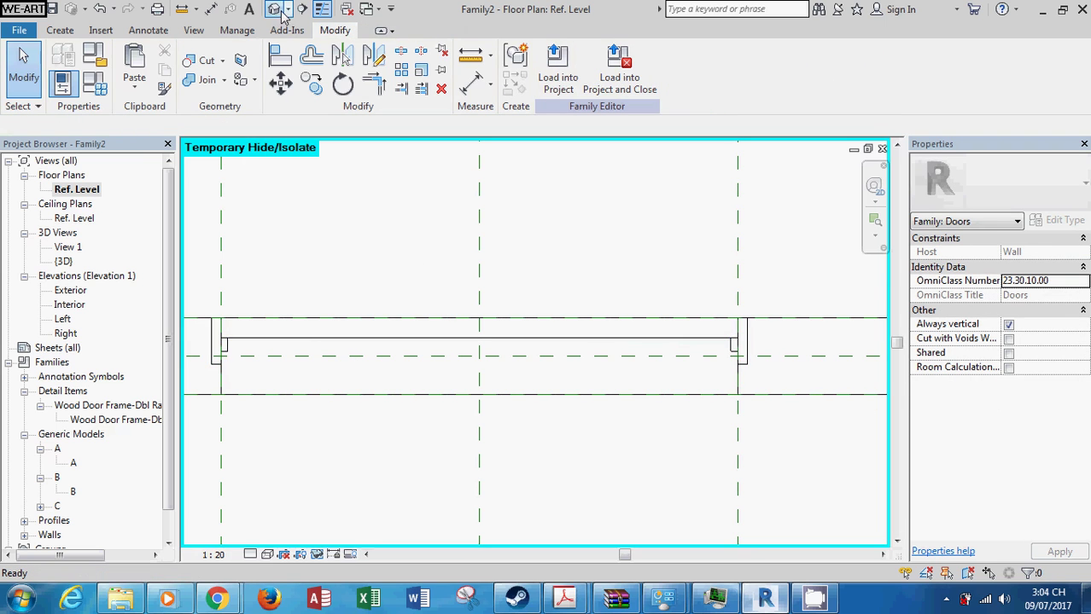
Step: In the default 3D view, temporarily hide the wall hosting the door frame
left_click(281, 12)
scroll(431, 260, "up", 3)
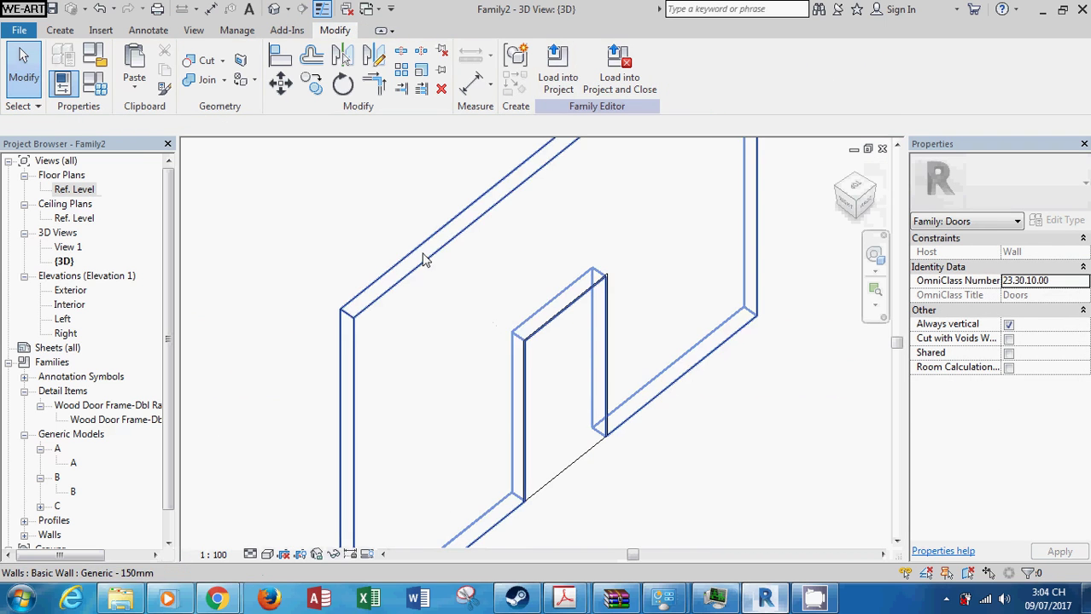
left_click(425, 260)
middle_click_drag(422, 253, 466, 326)
key("h")
key("h")
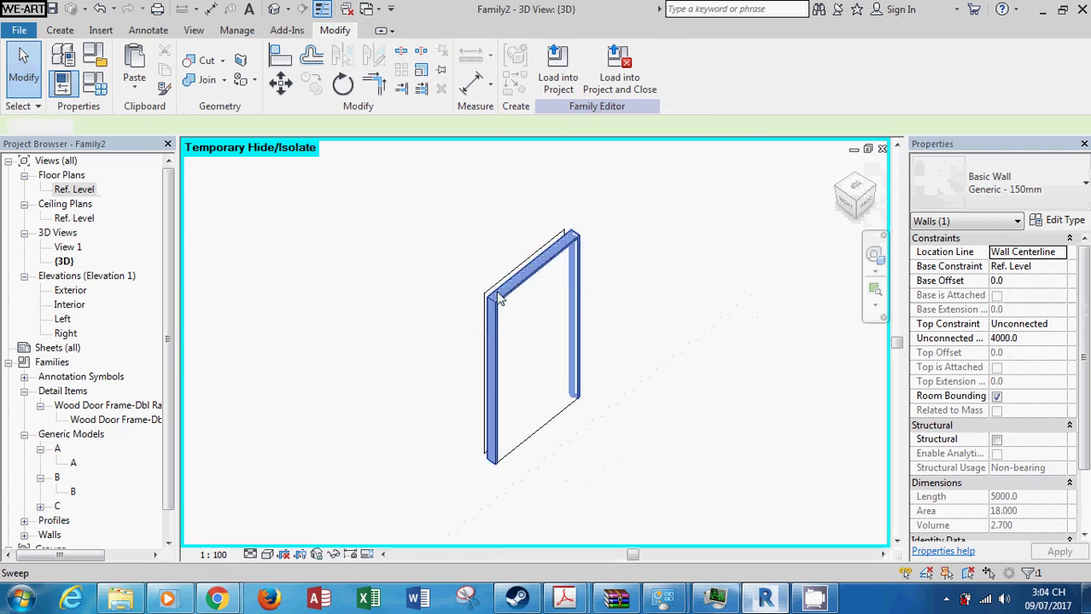
key("Escape")
Step: Change the door-frame sweep's profile from AA to BB
scroll(500, 298, "up", 4)
left_click(409, 243)
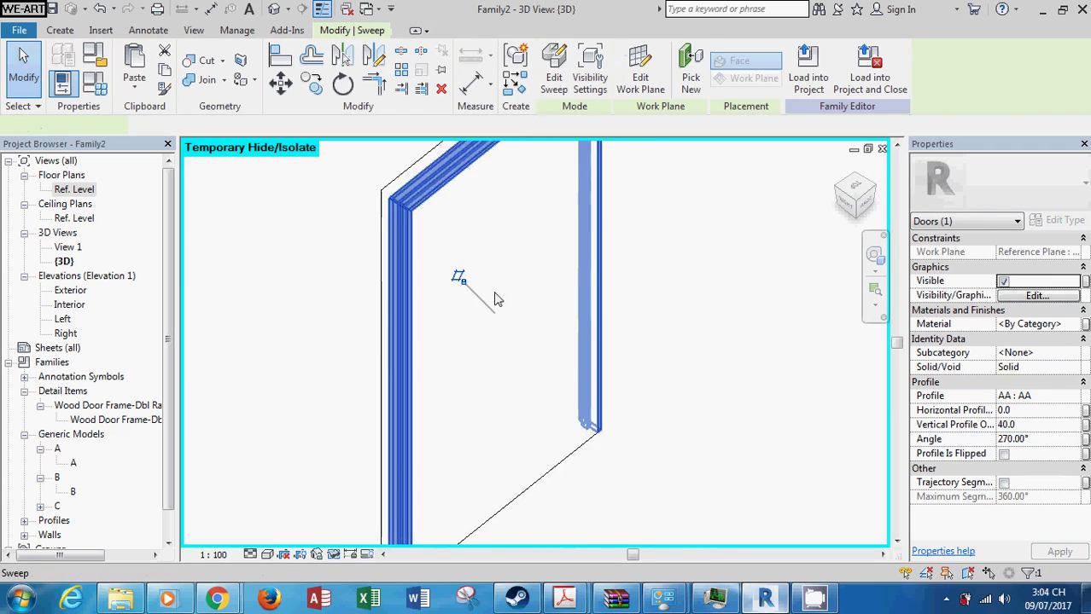
scroll(446, 334, "down", 2)
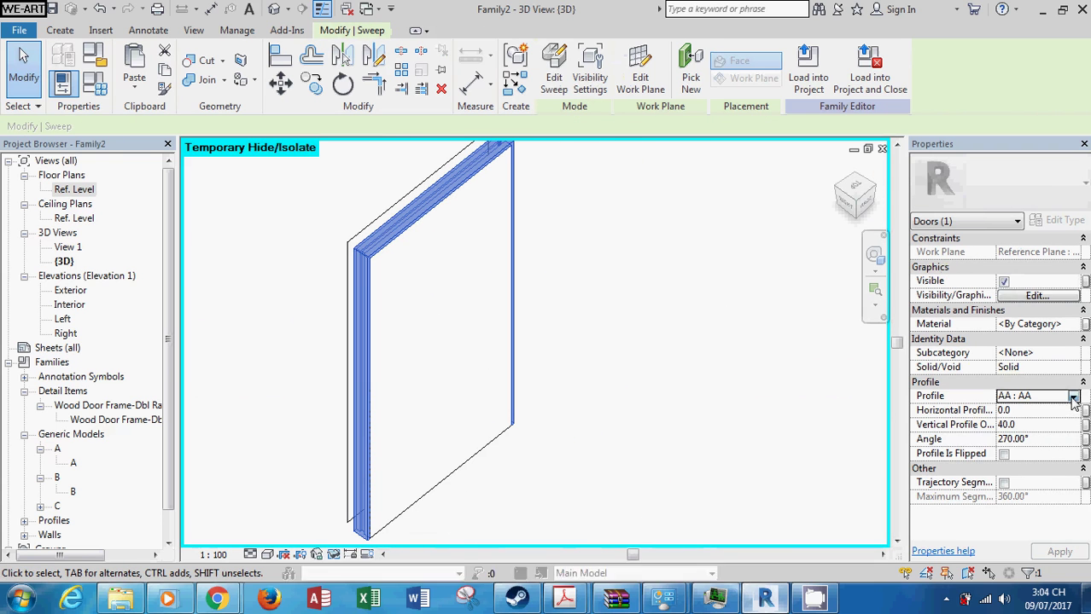
left_click(1073, 397)
left_click(1032, 424)
left_click(385, 293)
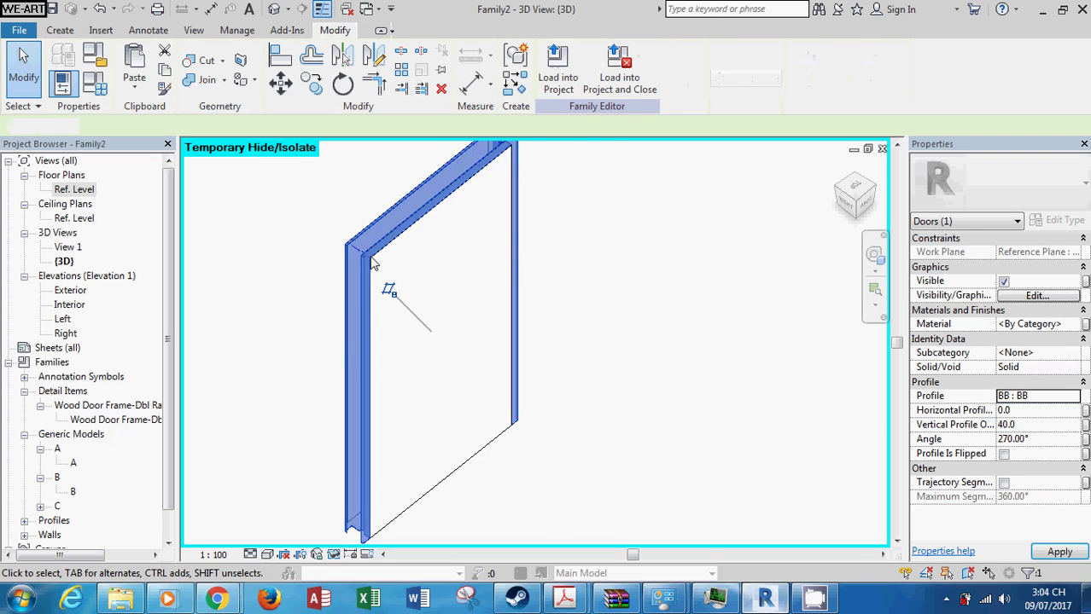
scroll(370, 231, "up", 3)
Step: Check the BB frame jamb in plan, then switch the sweep's profile to CC in 3D
double_click(75, 189)
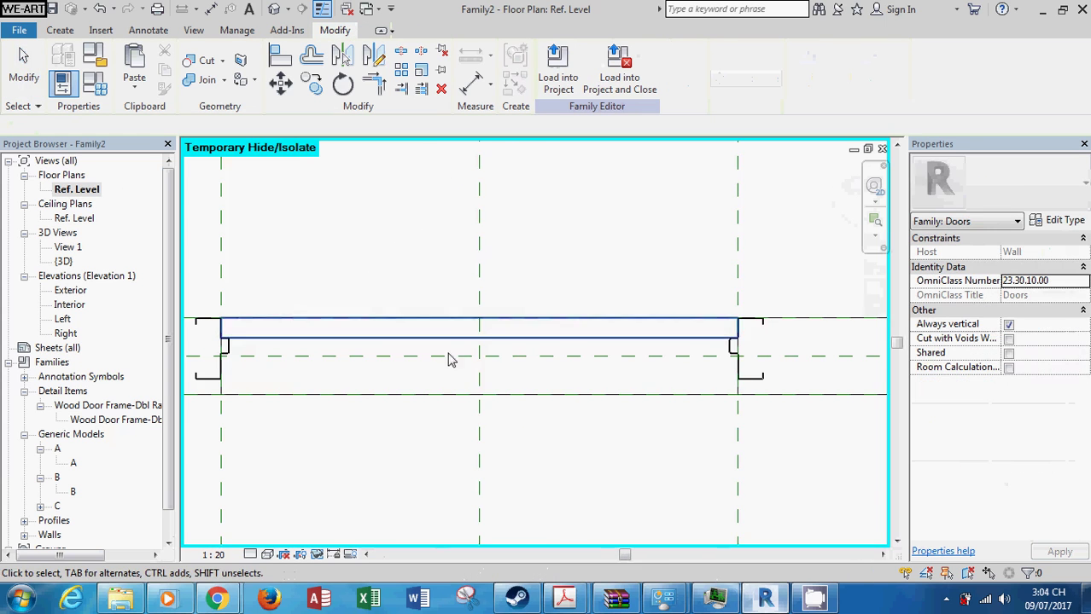
scroll(448, 357, "up", 3)
middle_click_drag(304, 357, 522, 357)
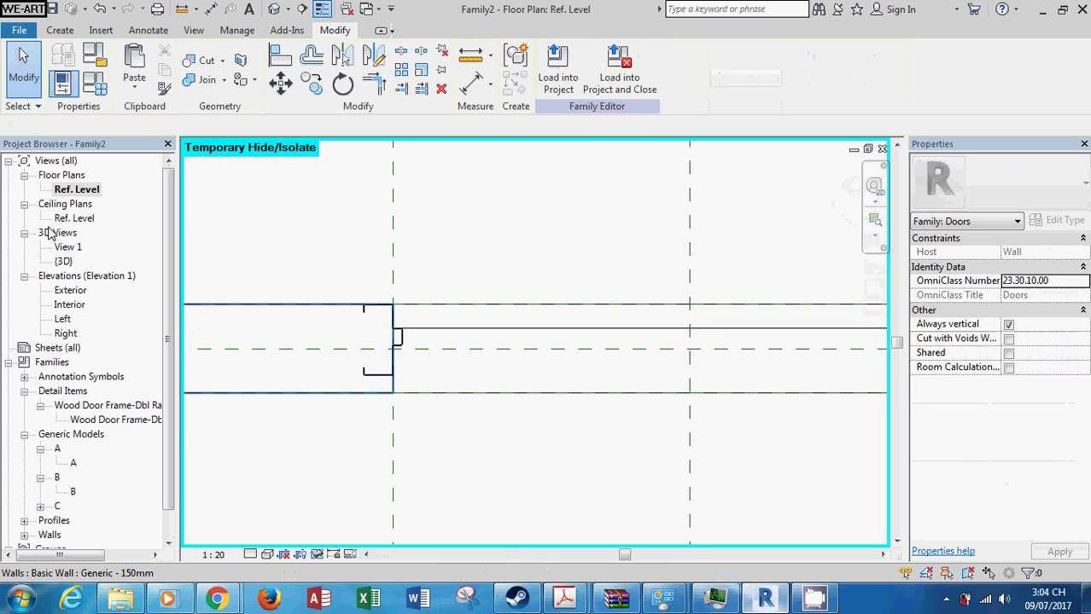
left_click(273, 9)
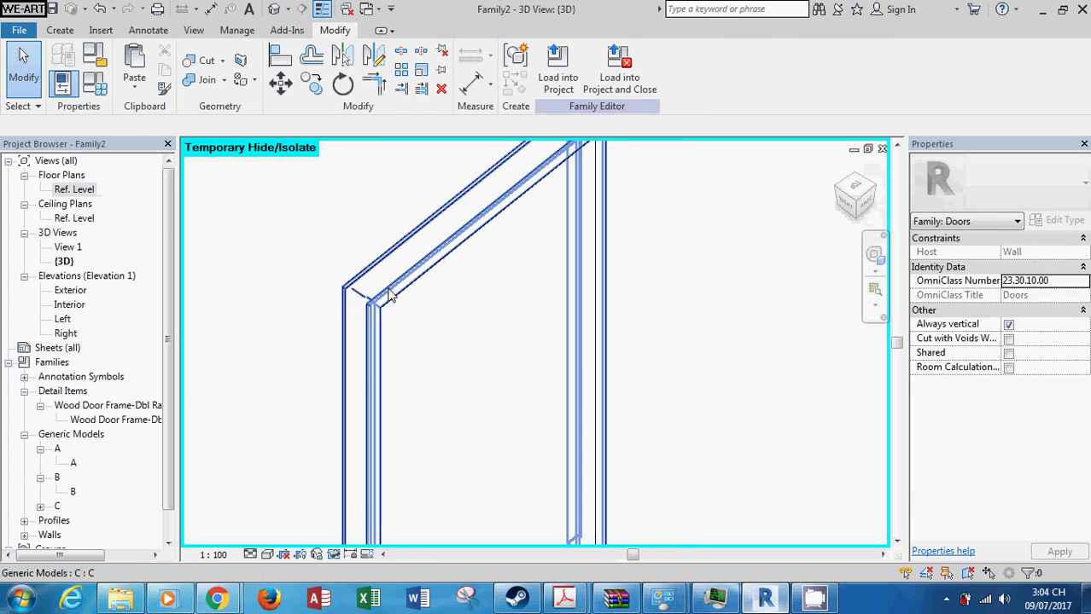
left_click(570, 400)
left_click(1079, 397)
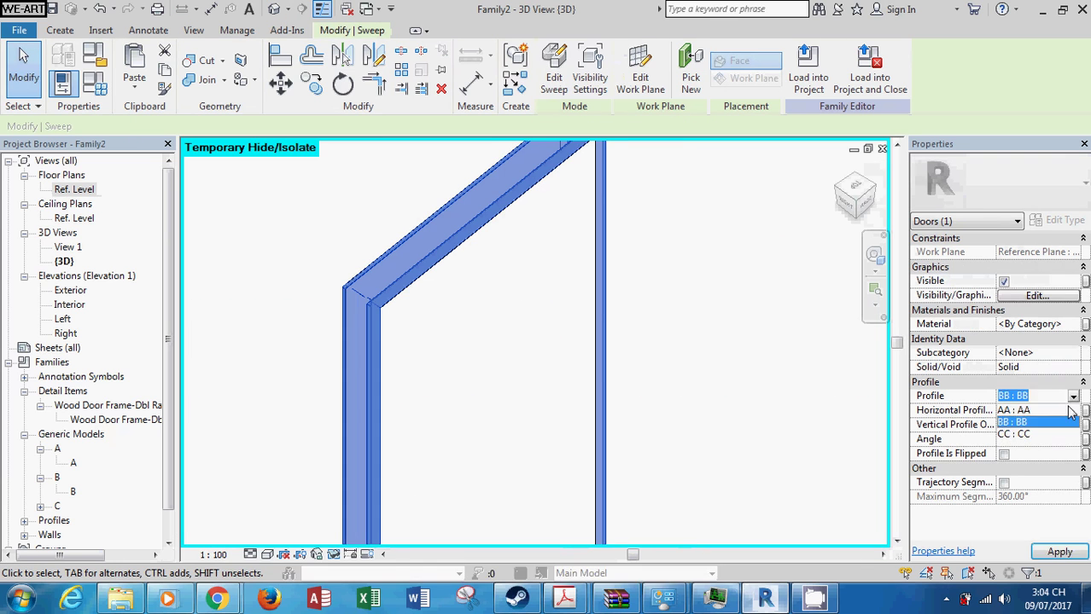
left_click(1030, 436)
Step: In the Ref. Level plan, set the frame sweep's Profile back to AA : AA and deselect it
left_click(426, 378)
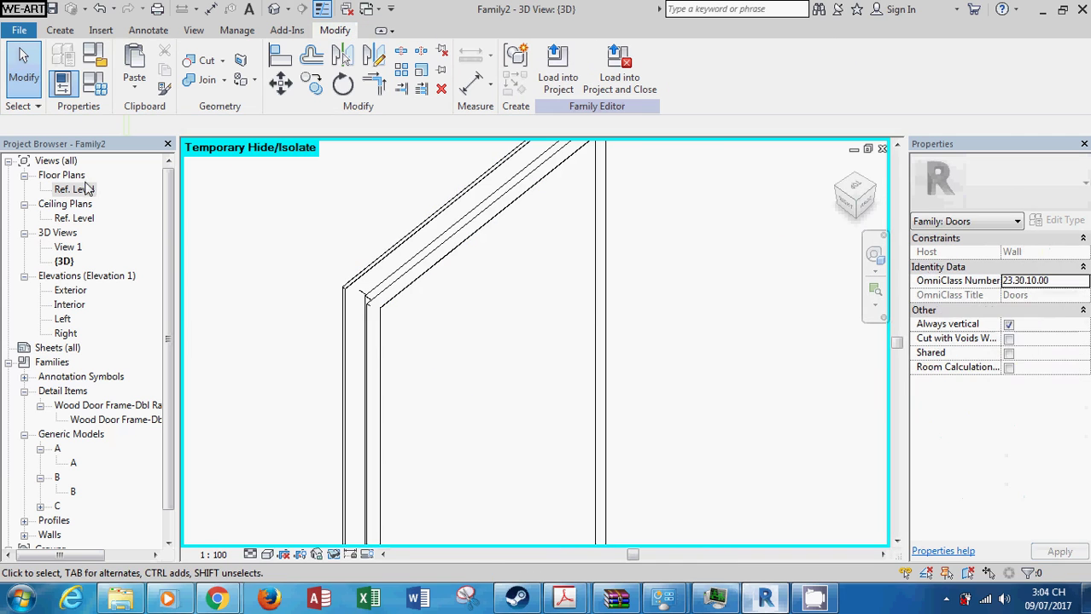
double_click(83, 192)
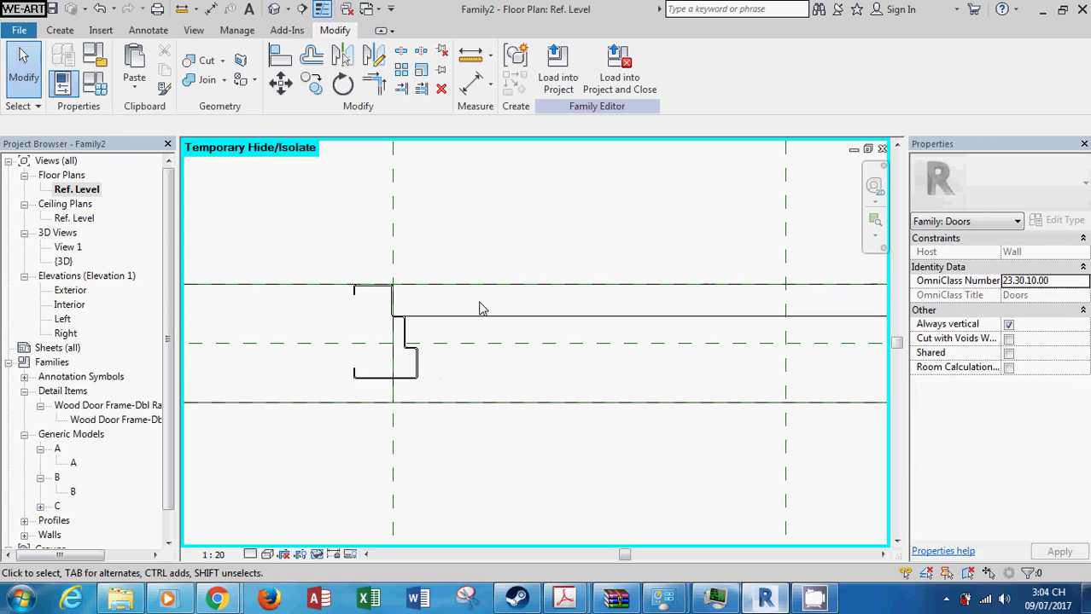
scroll(443, 358, "down", 2)
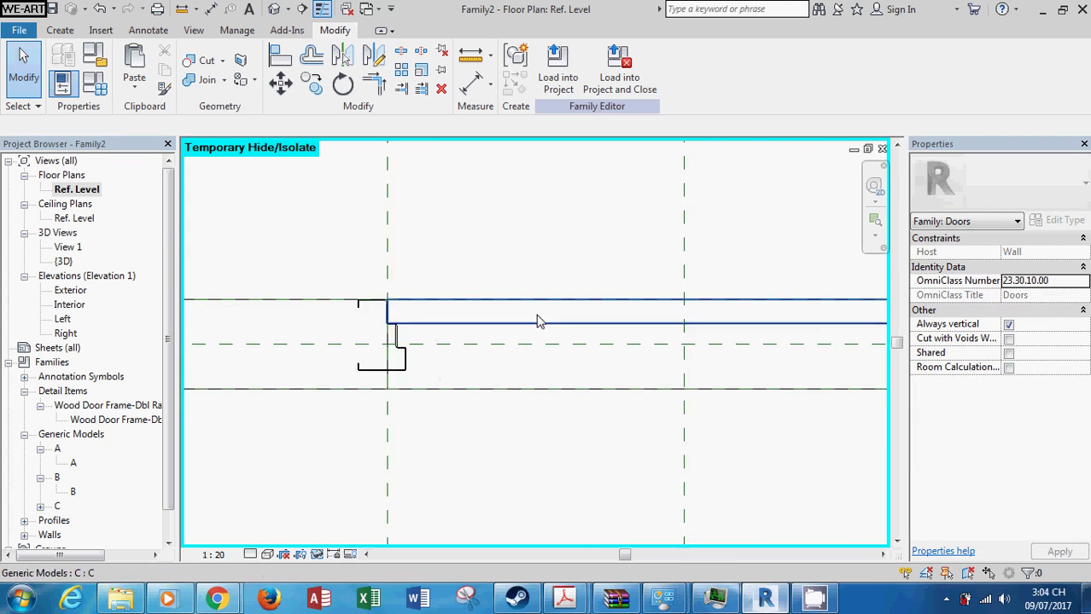
scroll(442, 358, "down", 2)
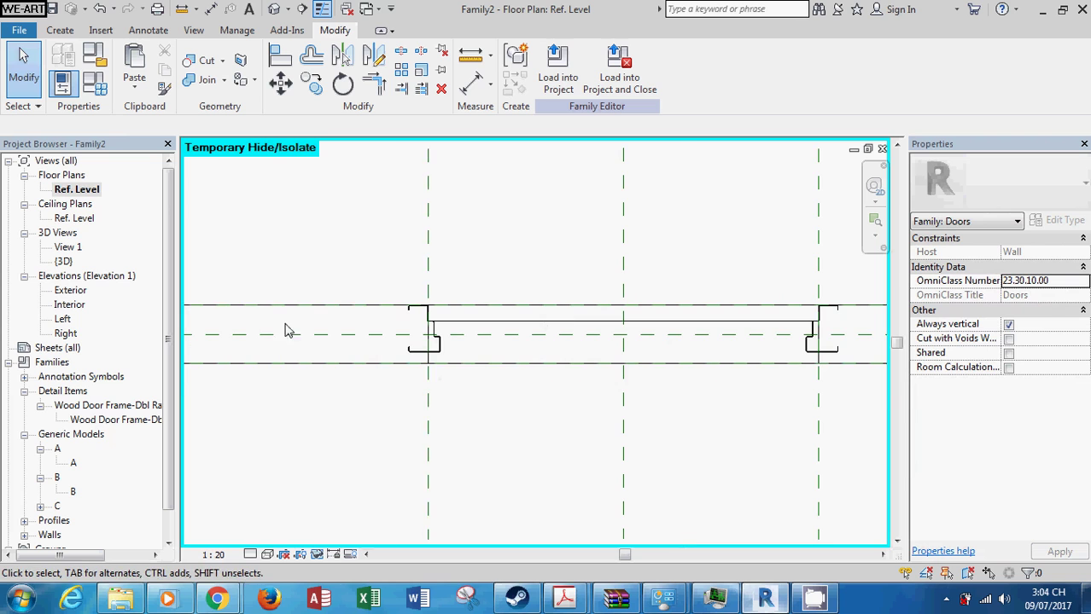
left_click(447, 360)
left_click(1066, 397)
left_click(1073, 396)
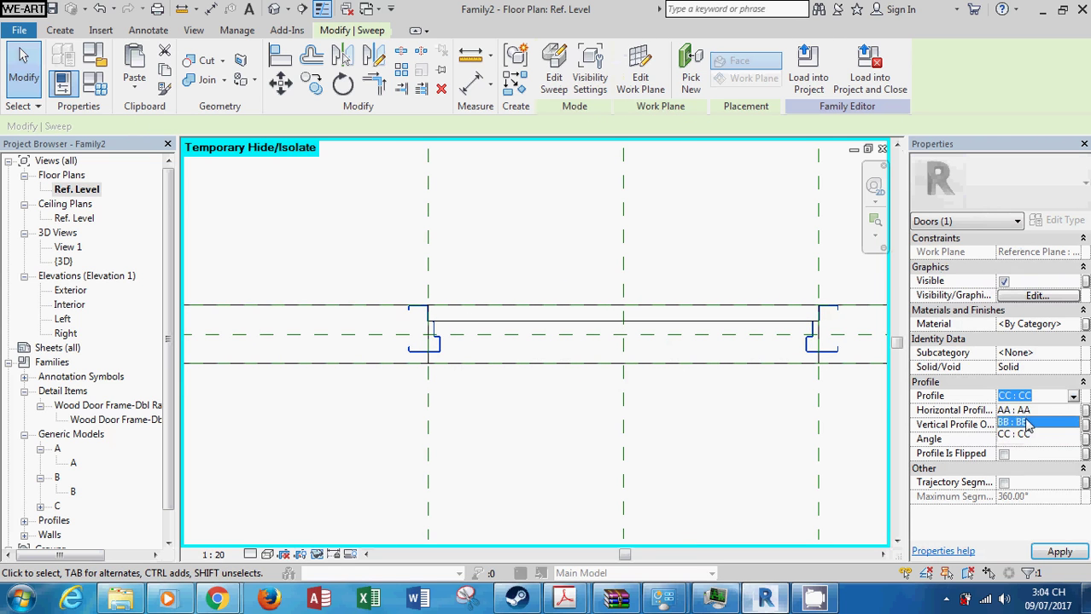
left_click(1024, 409)
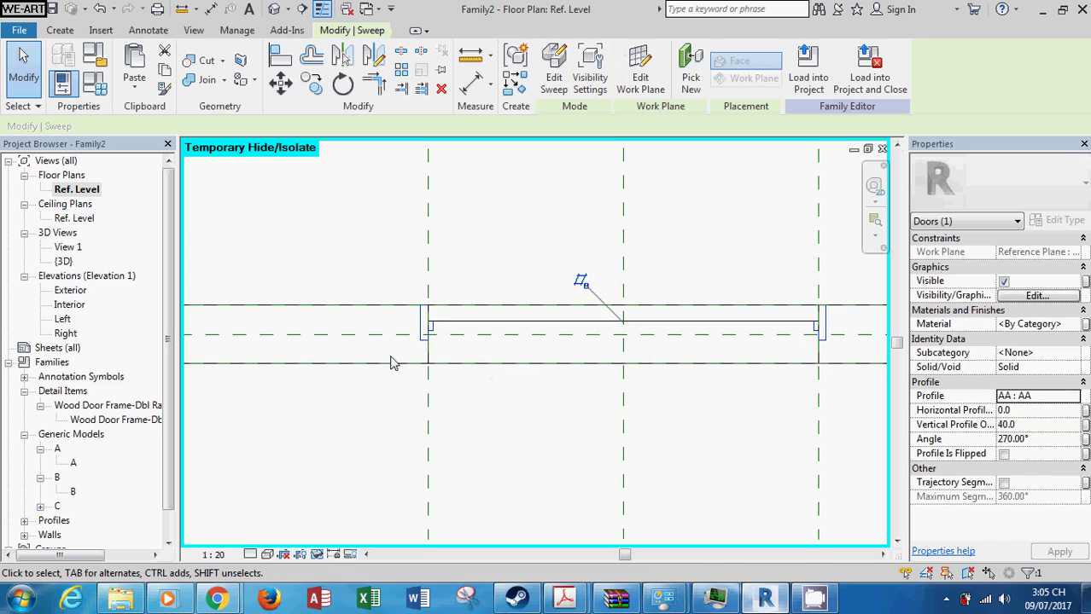
scroll(435, 343, "up", 2)
scroll(443, 340, "up", 2)
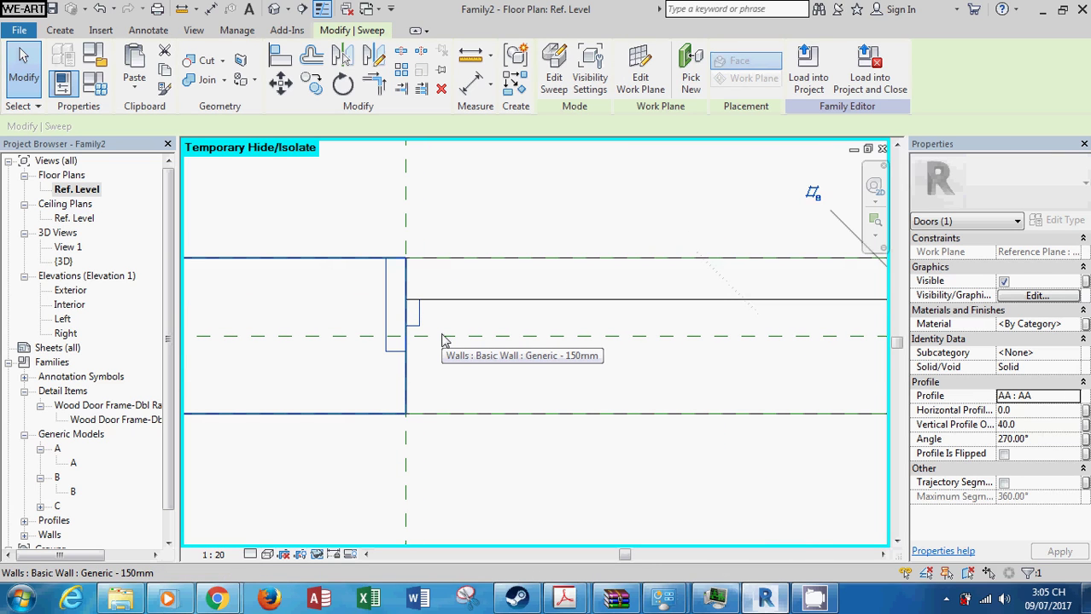
key("Escape")
scroll(443, 339, "up", 2)
Step: Locate the frame detail and select the nested door panel in the family plan
scroll(434, 292, "up", 2)
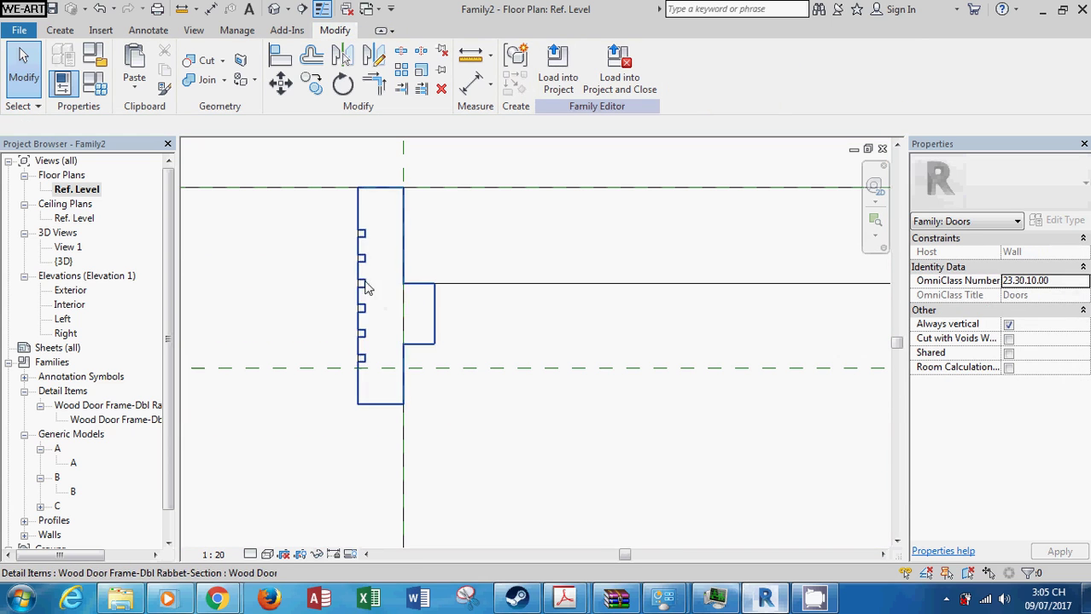
left_click(378, 308)
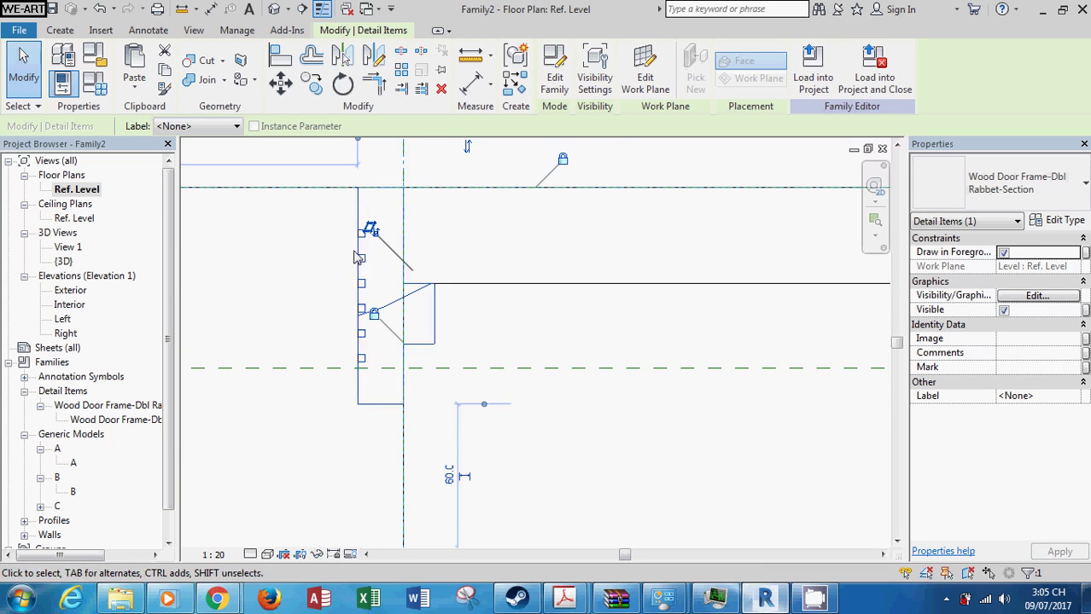
scroll(351, 274, "up", 2)
scroll(376, 275, "up", 3)
middle_click_drag(391, 322, 395, 268)
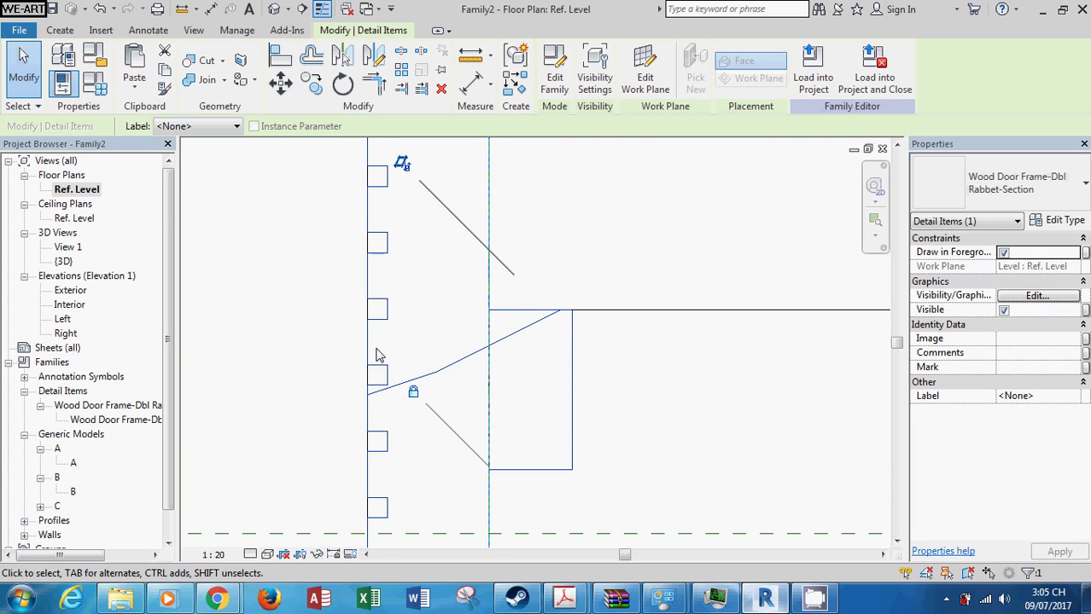
scroll(381, 309, "down", 5)
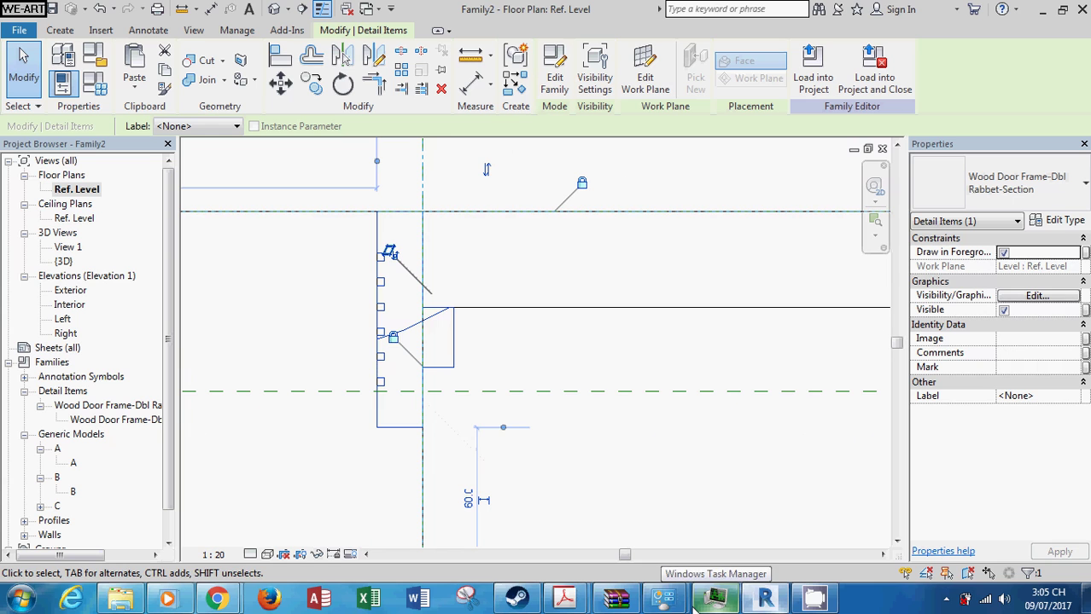
left_click(616, 309)
middle_click_drag(616, 309, 523, 374)
scroll(523, 375, "down", 3)
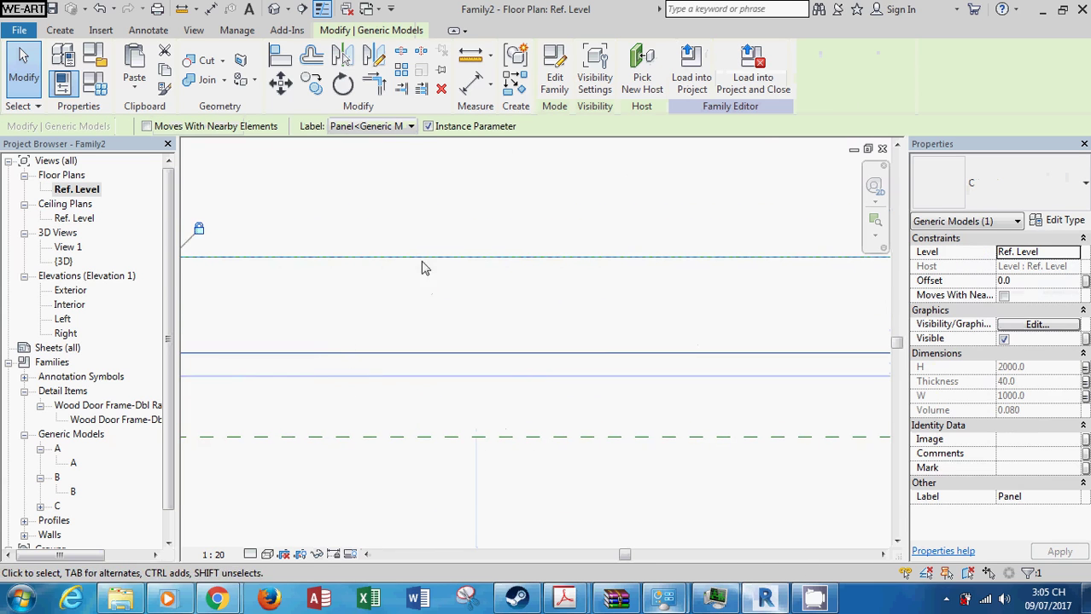
Step: Confirm the nested panel's label stays Panel and load the door family into Project1
left_click(380, 127)
left_click(382, 153)
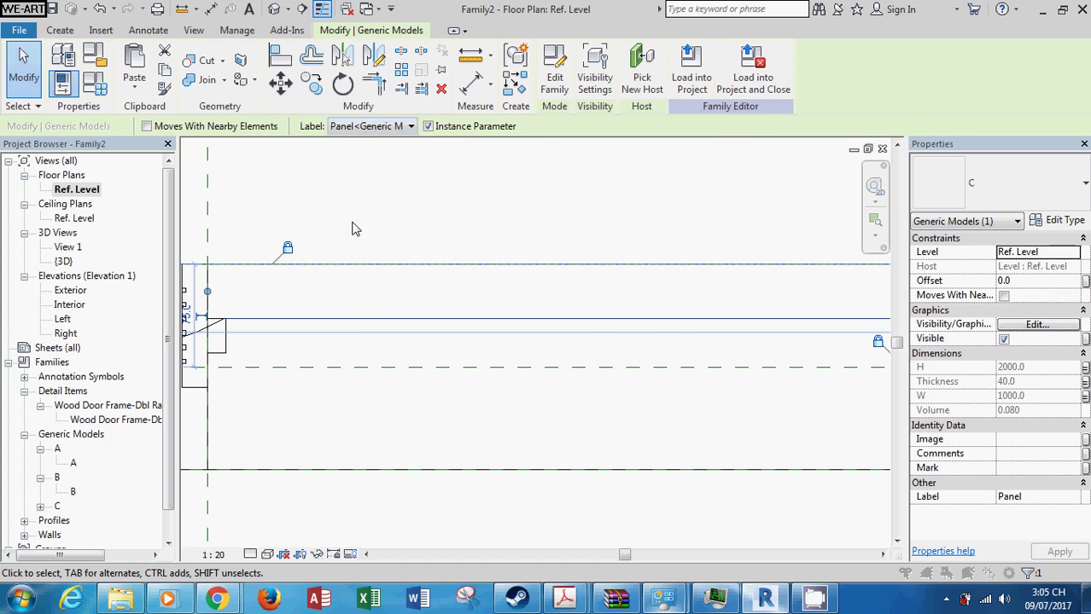
key("Escape")
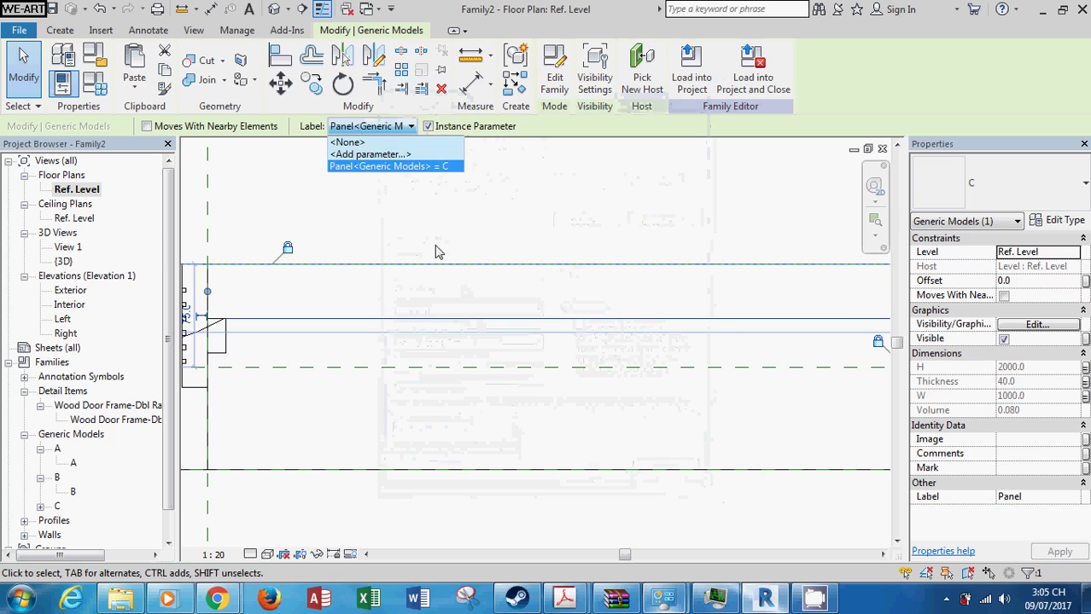
left_click(435, 251)
left_click(691, 69)
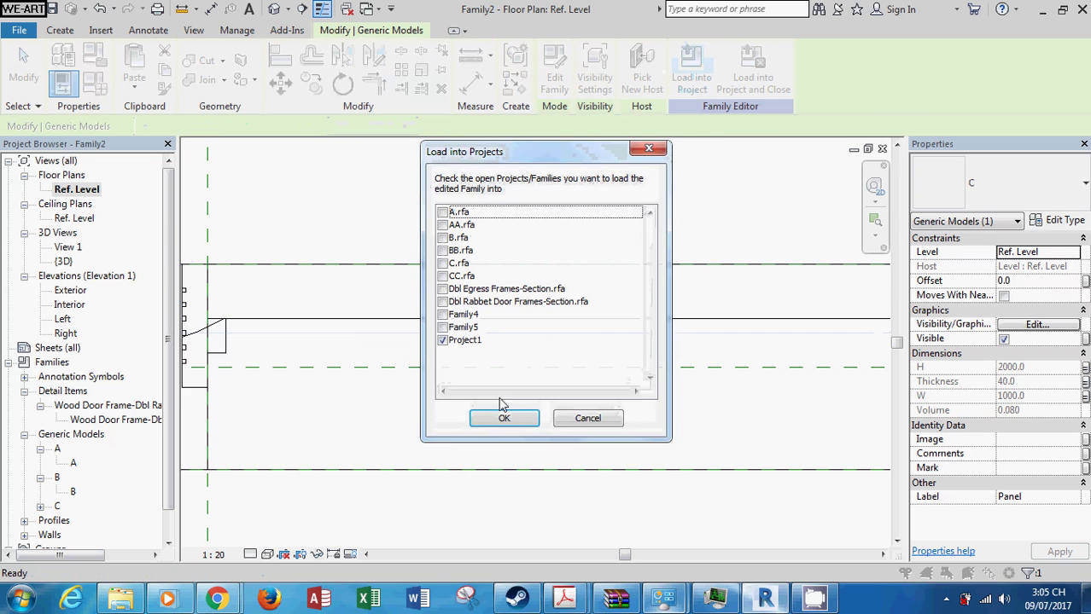
left_click(512, 420)
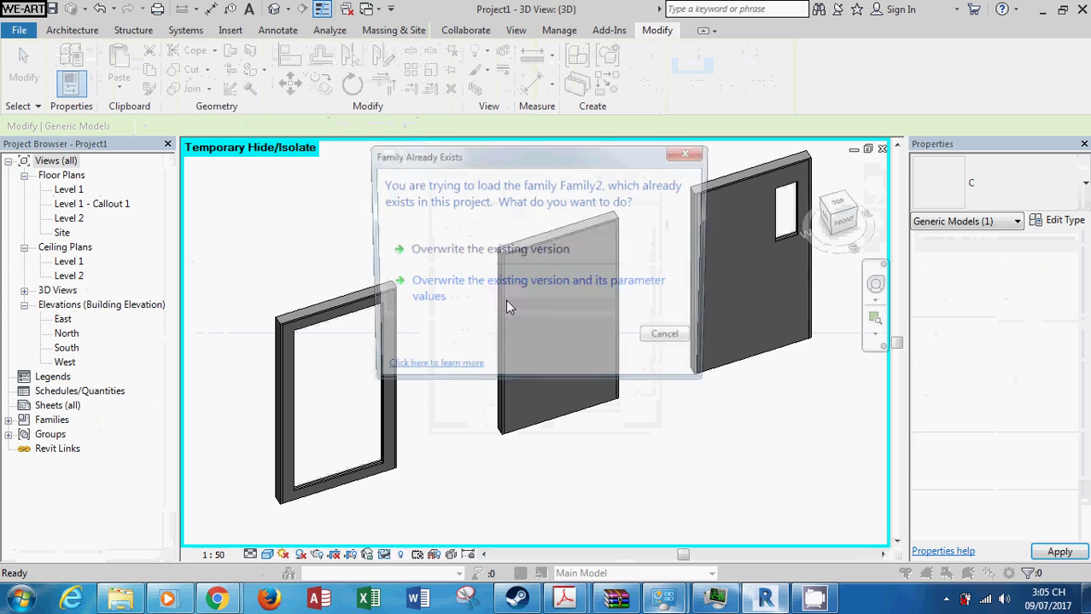
Step: Overwrite Family2 in Project1 and switch the middle door's Panel from C to B, then A
left_click(509, 250)
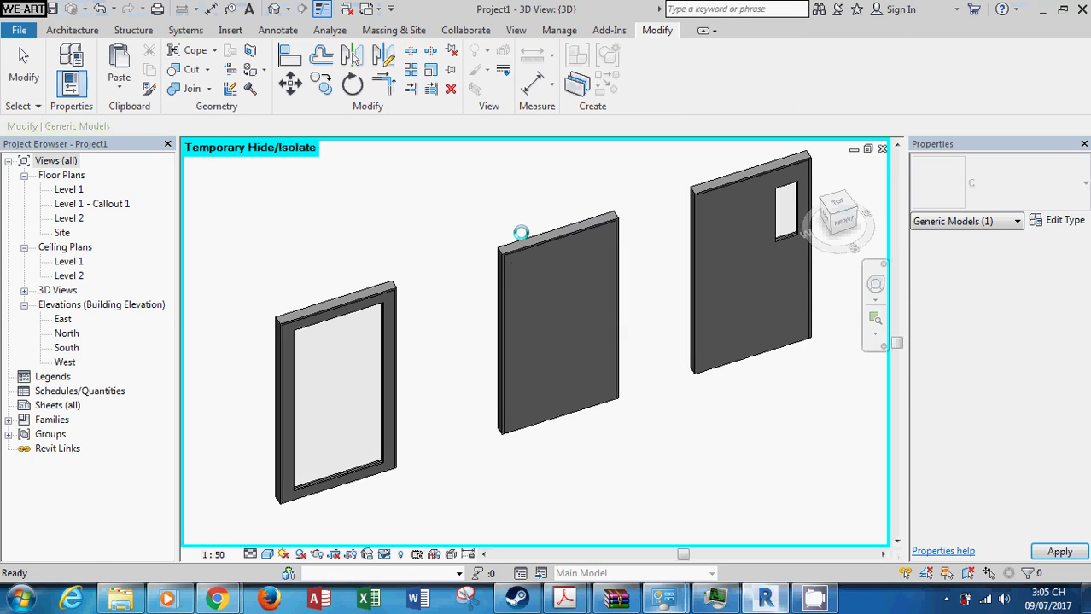
left_click(515, 434)
left_click(1037, 467)
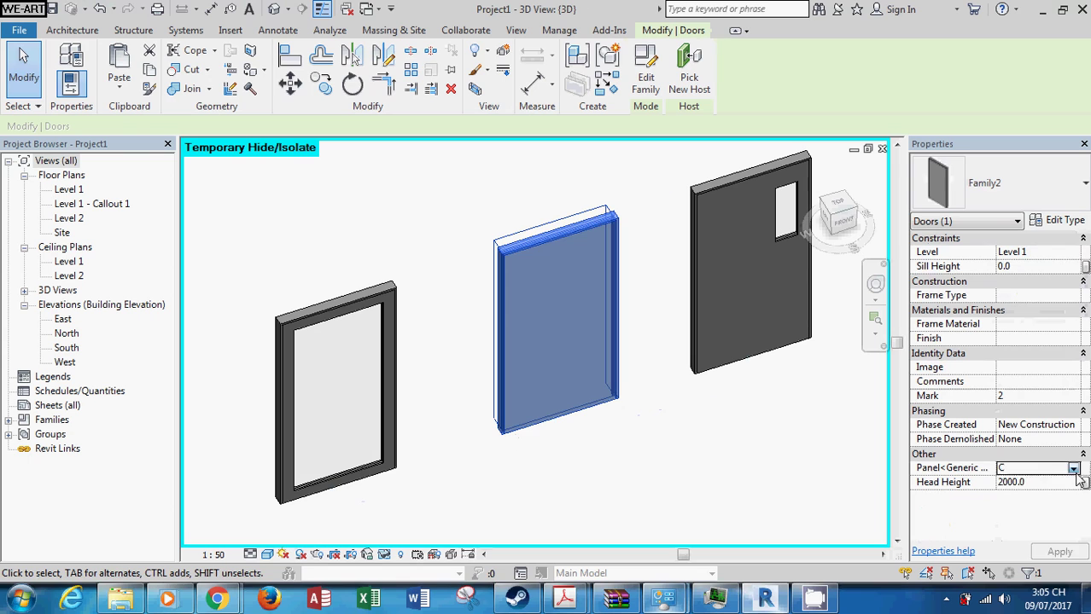
left_click(1074, 468)
left_click(1041, 499)
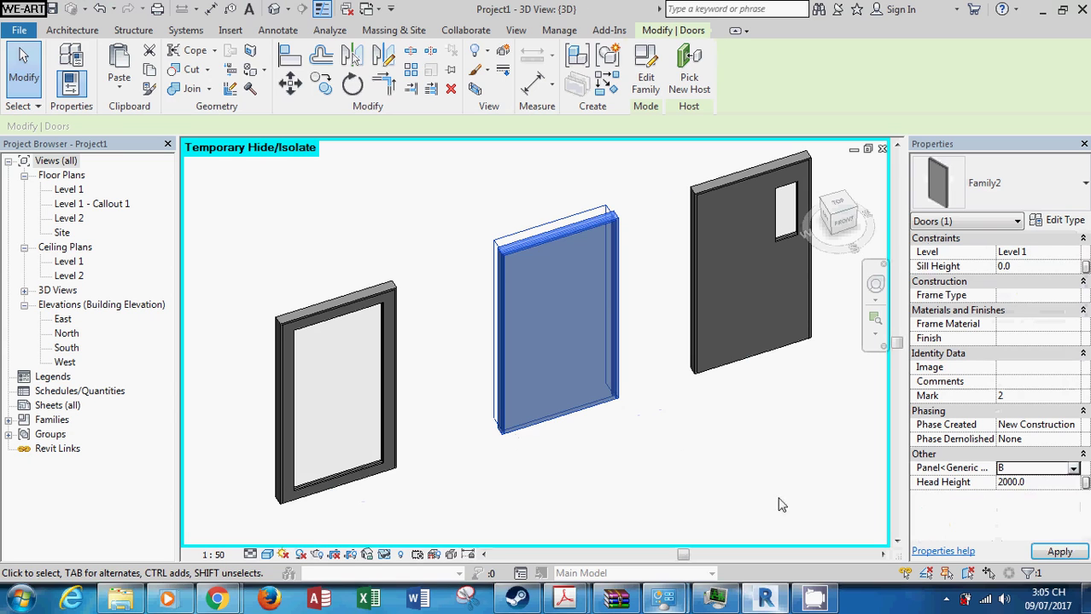
left_click(1074, 468)
left_click(1036, 485)
left_click(657, 474)
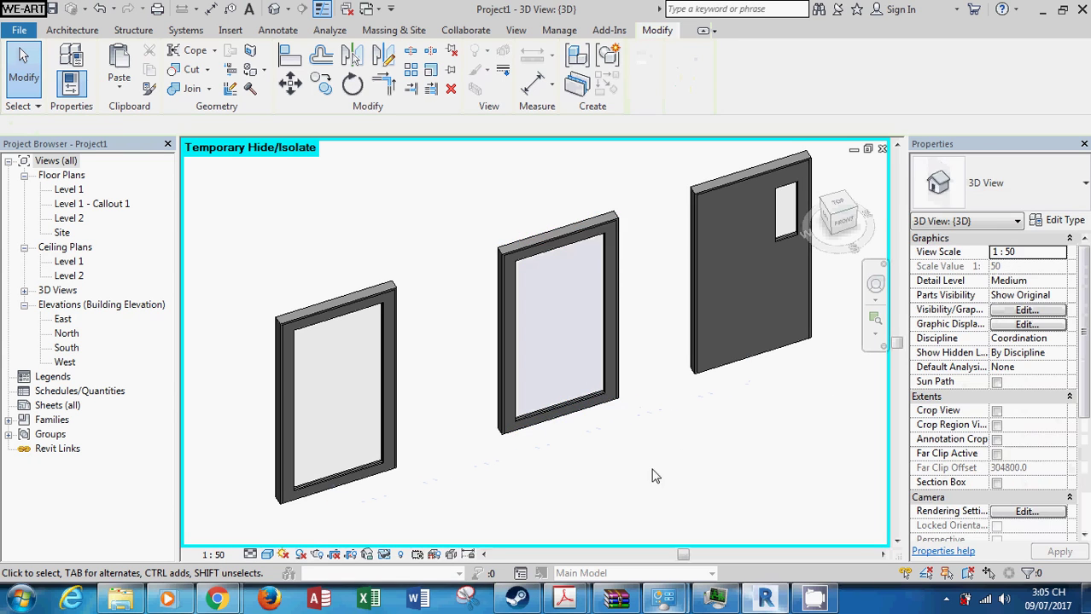
Step: In the Level 1 plan, move the door callout's bubble up and to the left
double_click(70, 190)
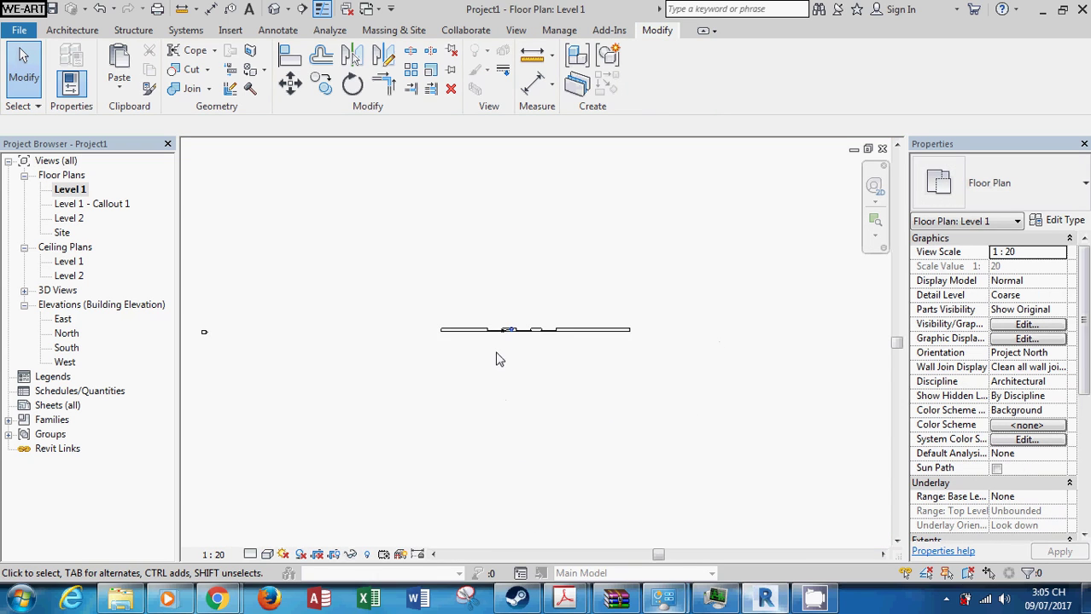
scroll(538, 302, "up", 2)
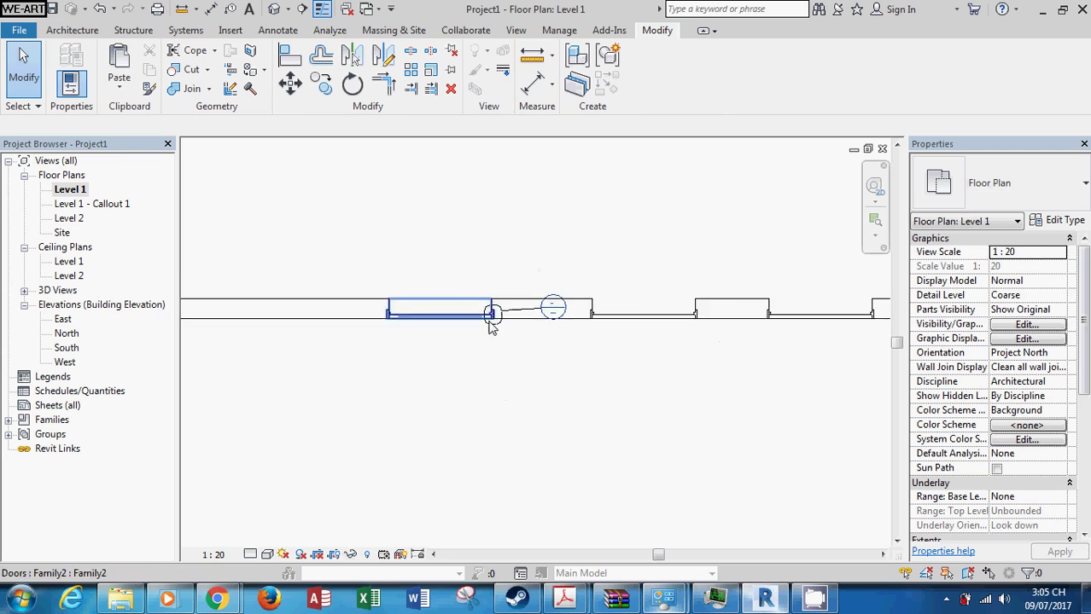
scroll(536, 304, "up", 3)
scroll(530, 305, "up", 1)
left_click(529, 305)
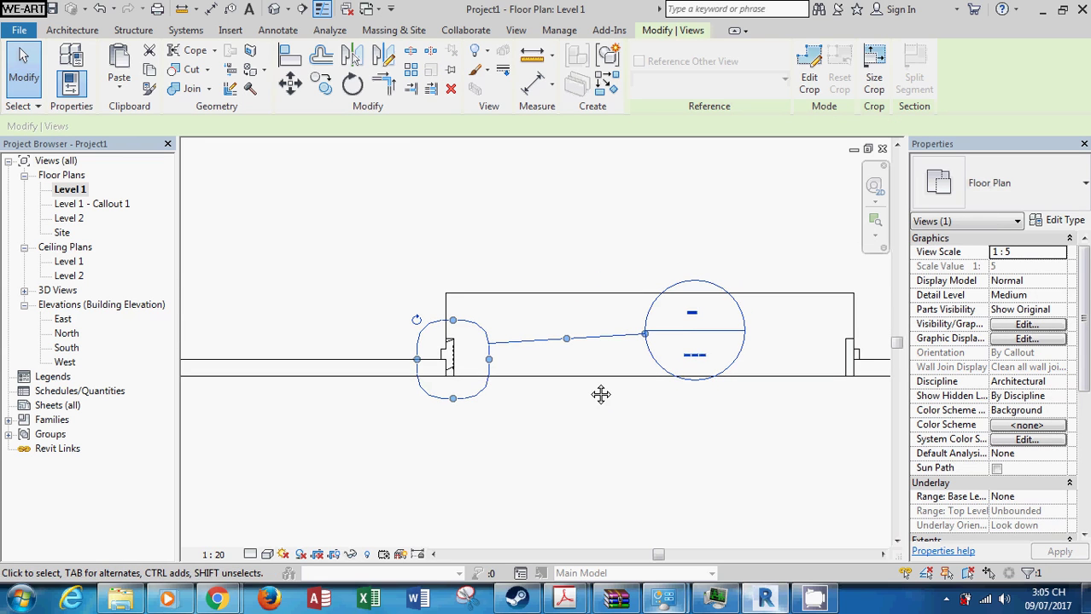
scroll(546, 396, "up", 2)
scroll(541, 386, "up", 2)
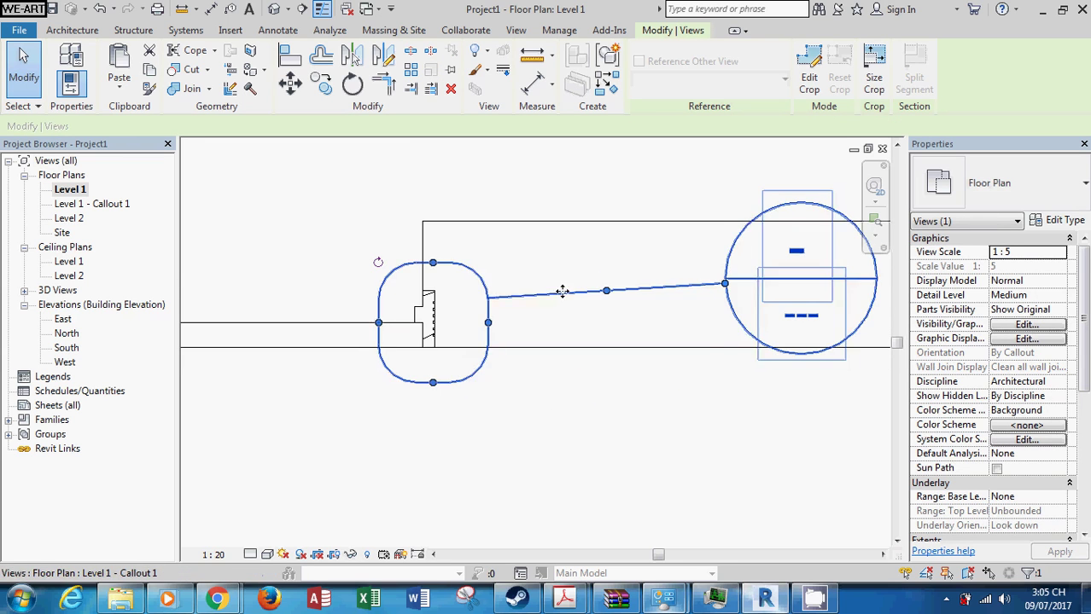
left_click_drag(723, 282, 583, 163)
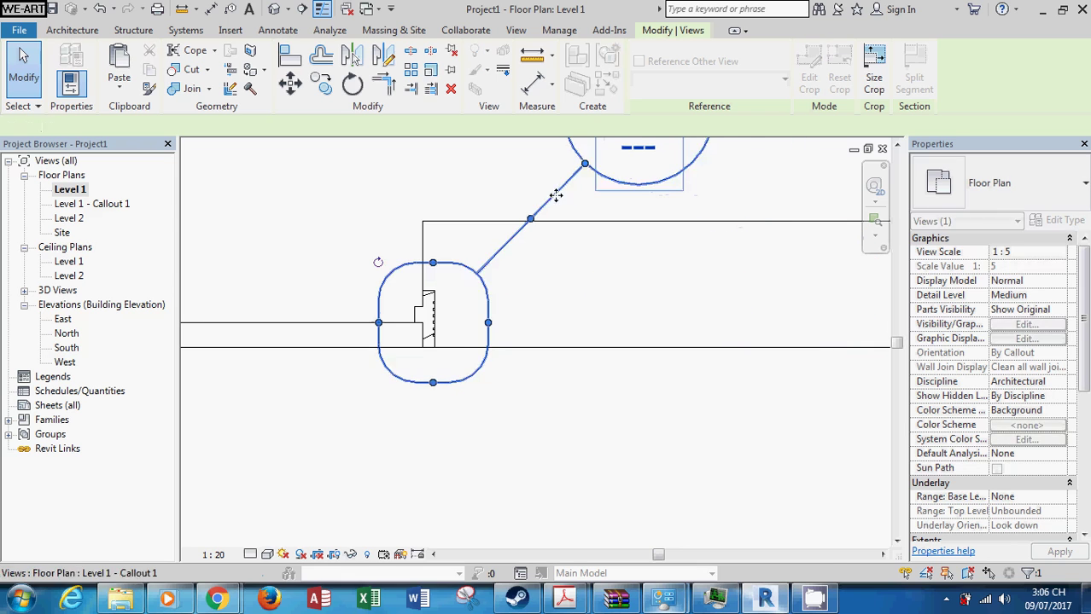
Step: Go to the Level 1 - Callout 1 view and browse the L20 - Doors, Shutters, Hatches folder
right_click(586, 160)
left_click(636, 258)
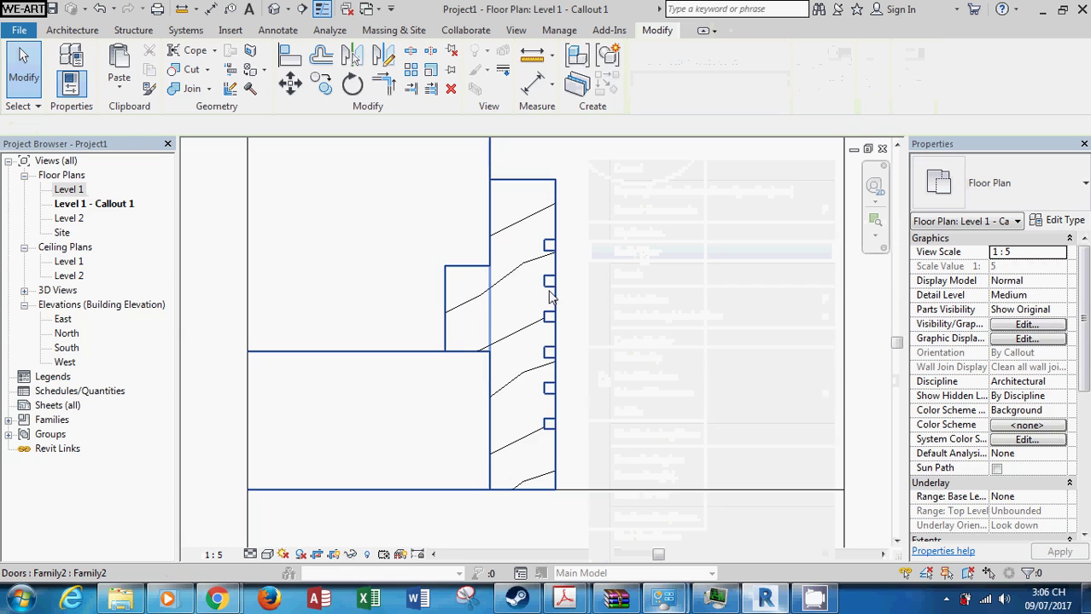
key("ctrl+o")
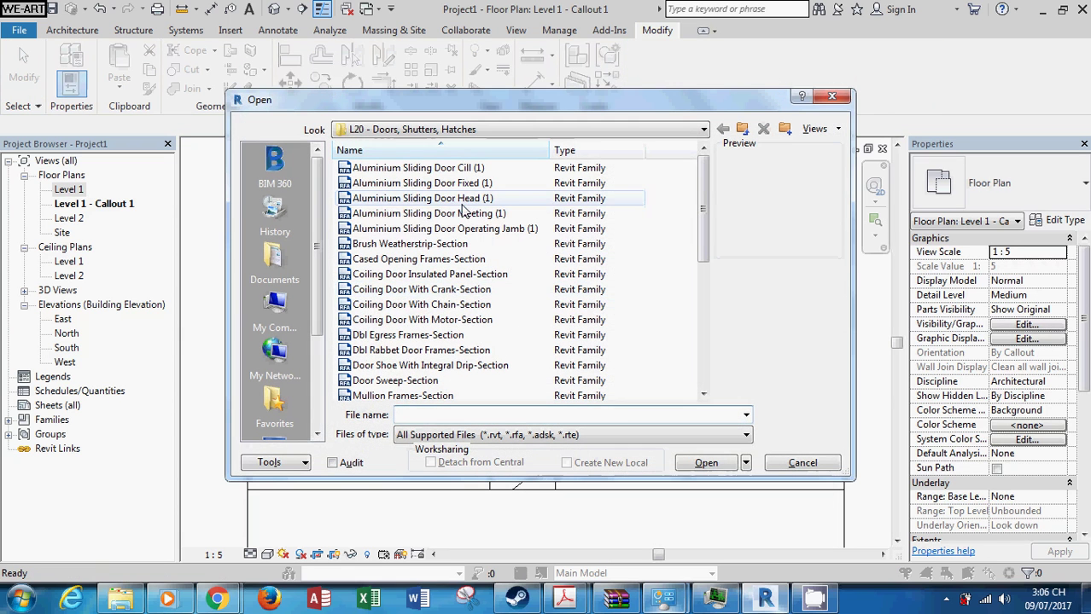
Step: Preview the aluminium sliding door families and open Aluminium Sliding Door Cill (1).rfa
left_click(441, 216)
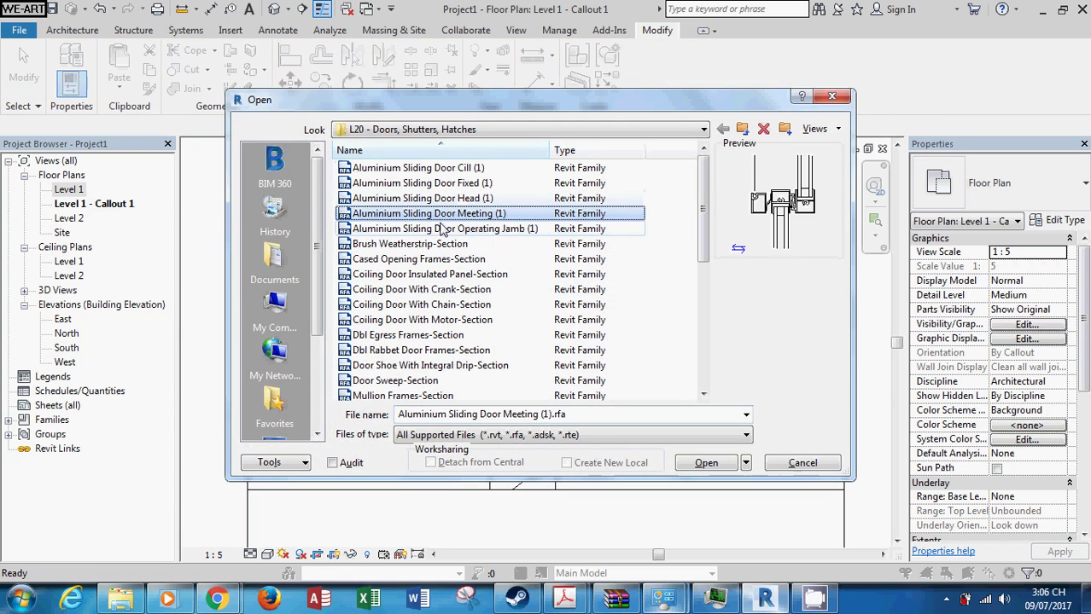
left_click(465, 184)
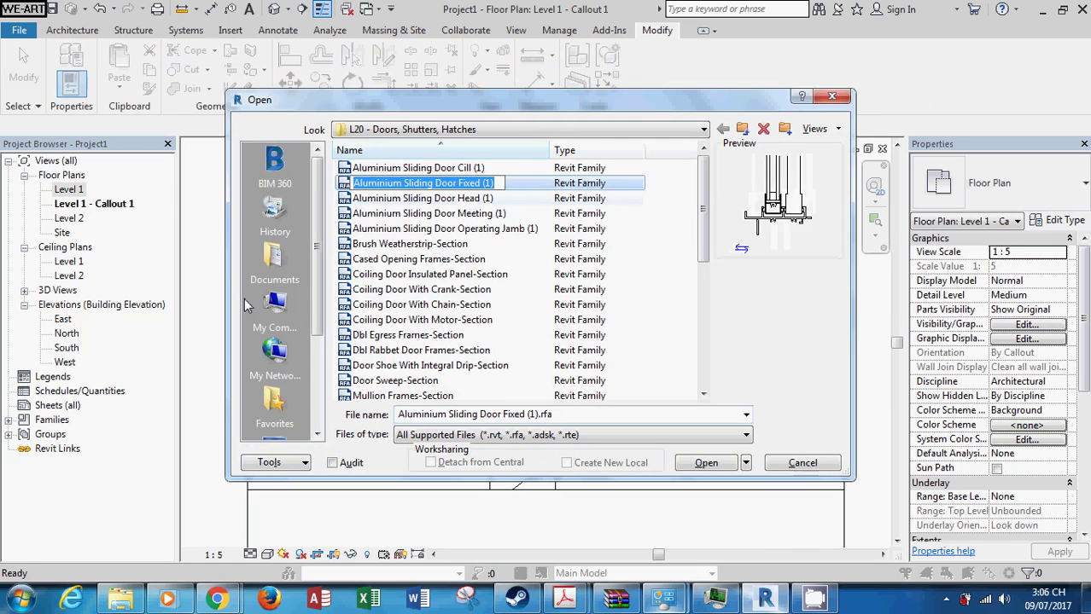
left_click(451, 169)
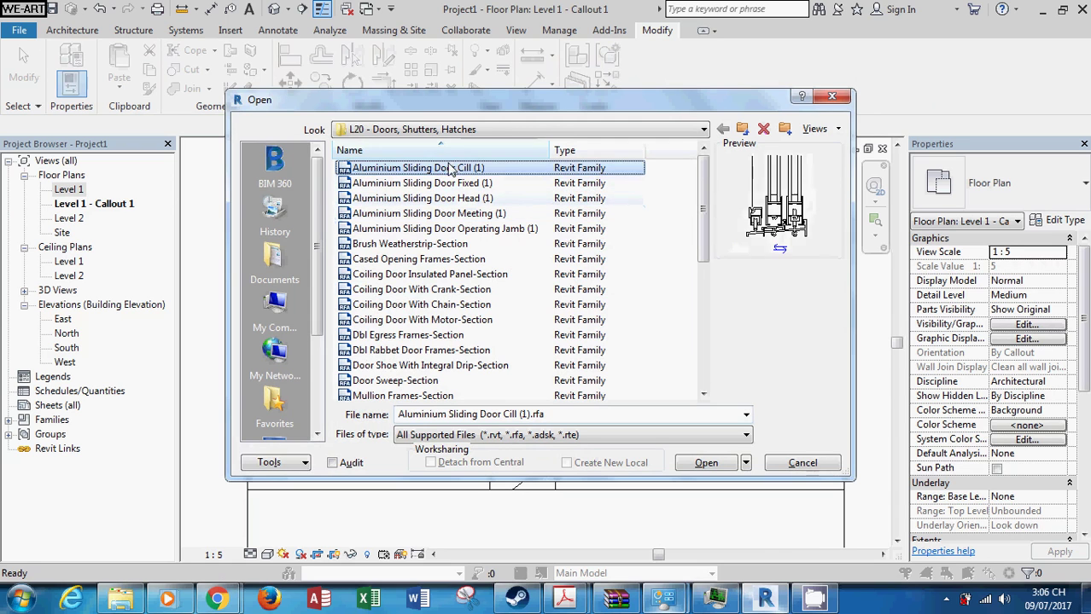
left_click(707, 463)
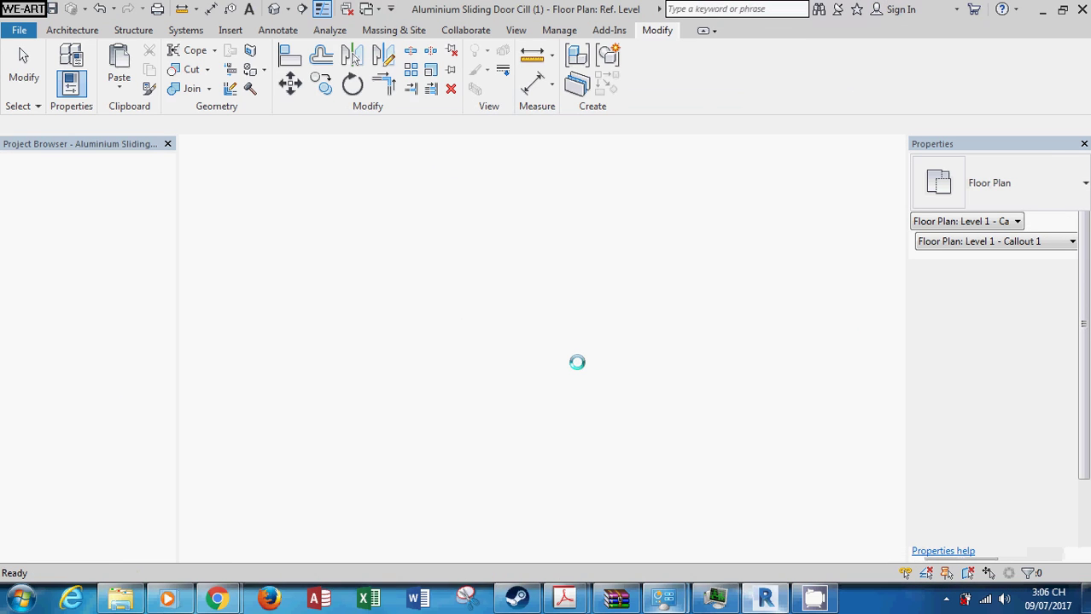
Step: Zoom and pan around the cill section detail on the Ref. Level plan
scroll(546, 273, "down", 2)
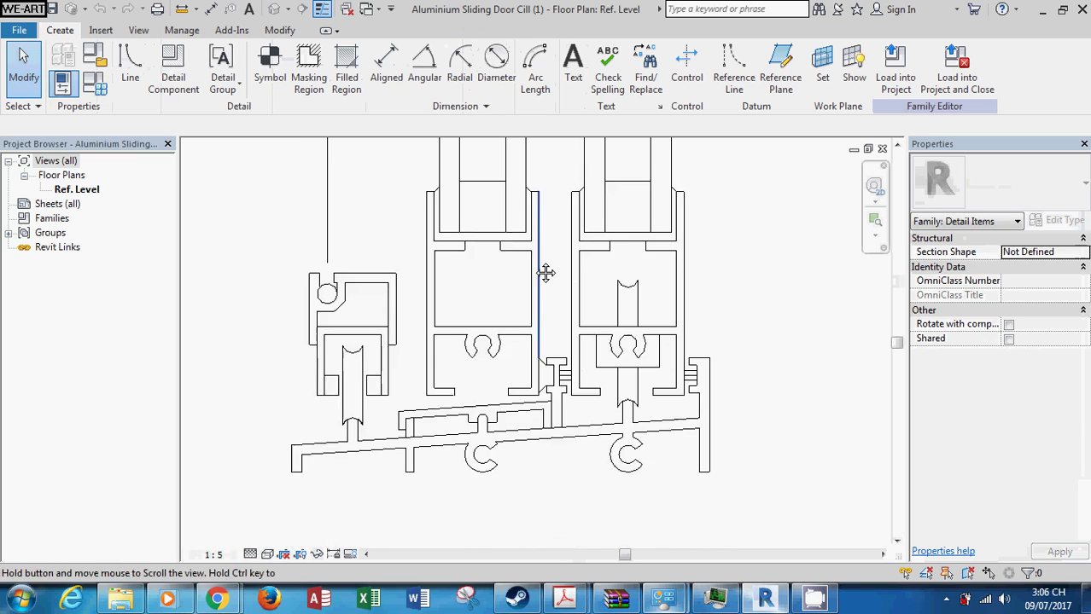
scroll(546, 272, "down", 2)
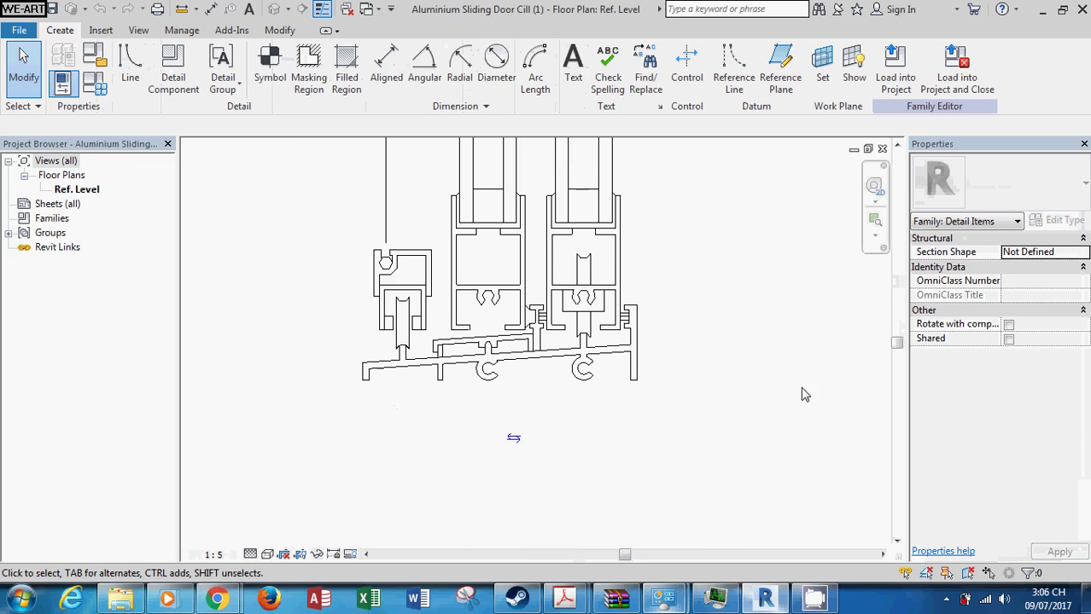
middle_click_drag(366, 236, 434, 324)
scroll(365, 382, "down", 1)
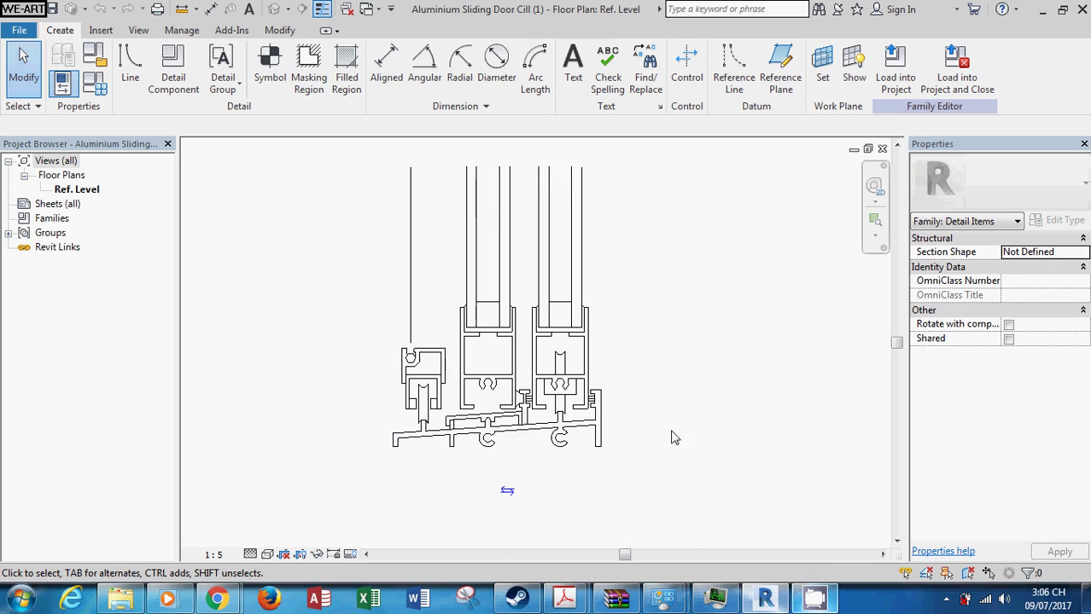
scroll(482, 380, "up", 2)
scroll(482, 379, "up", 3)
scroll(478, 358, "up", 2)
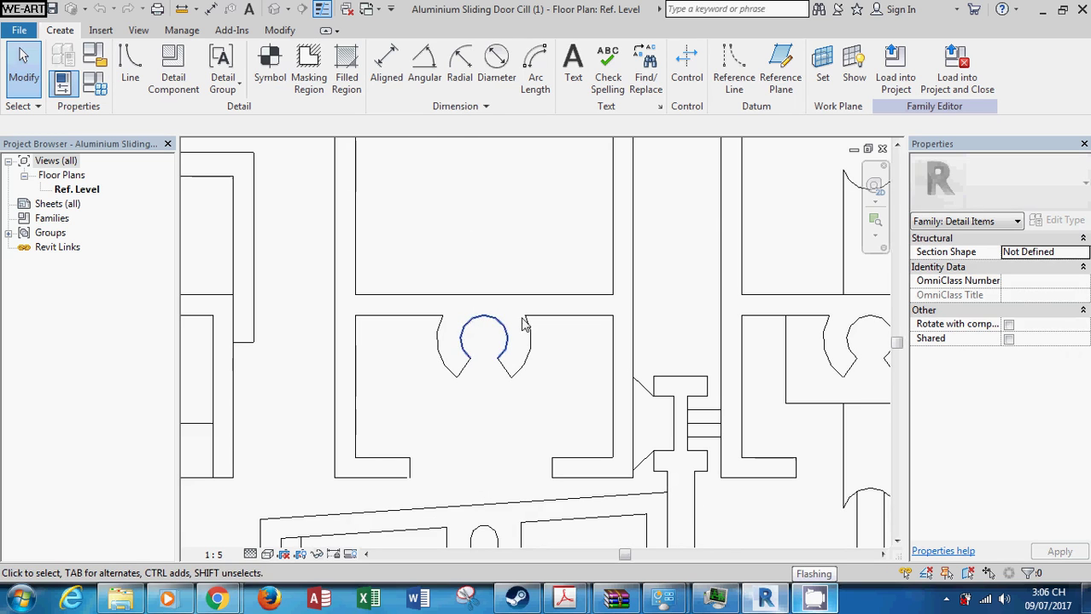
scroll(457, 363, "down", 1)
scroll(456, 376, "down", 1)
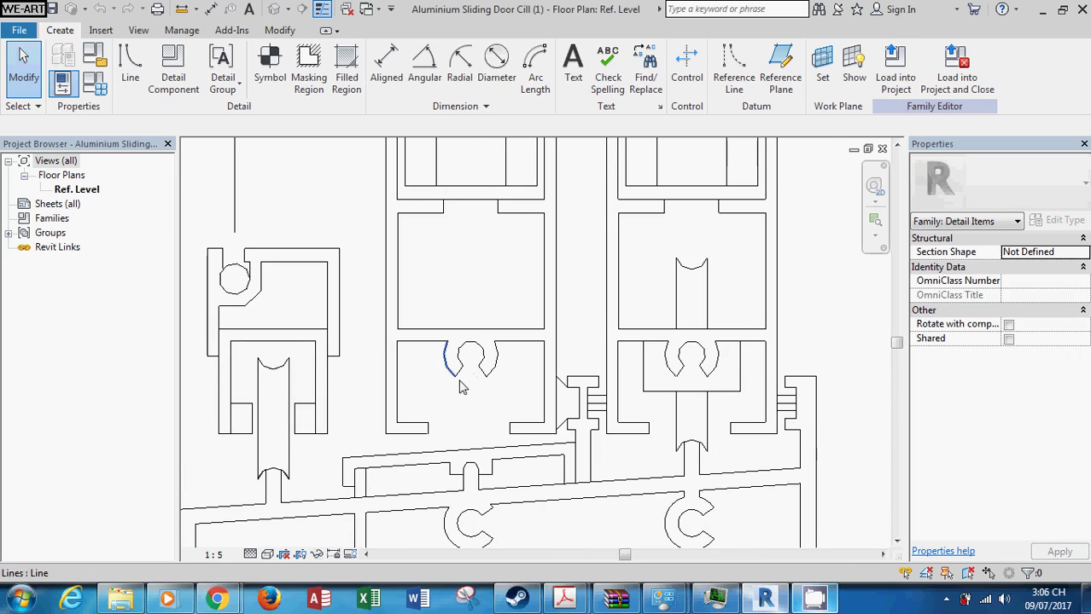
scroll(616, 349, "down", 1)
scroll(616, 349, "down", 1)
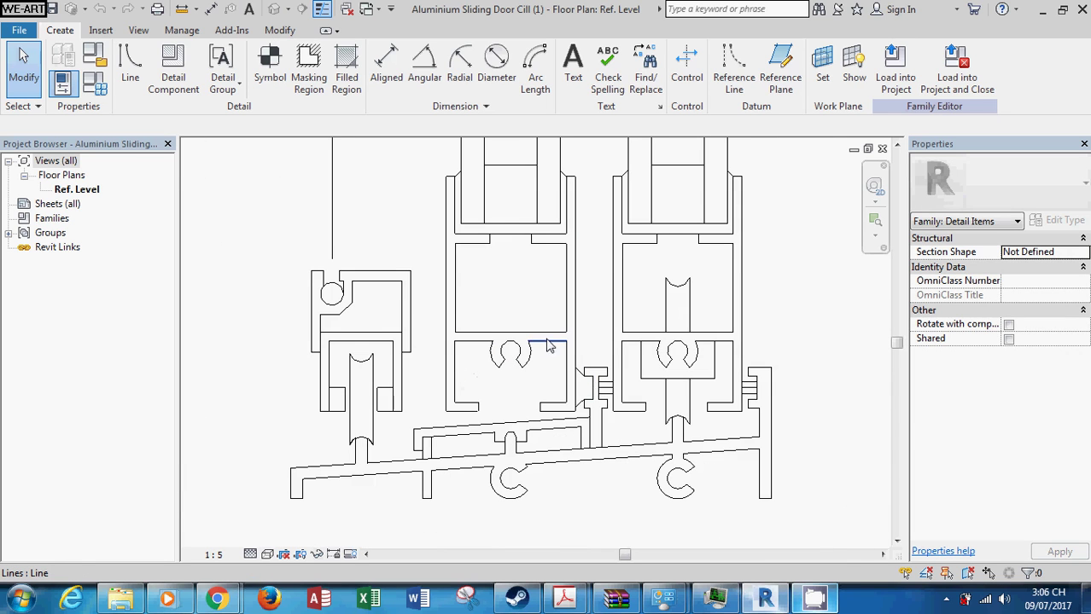
scroll(548, 346, "down", 2)
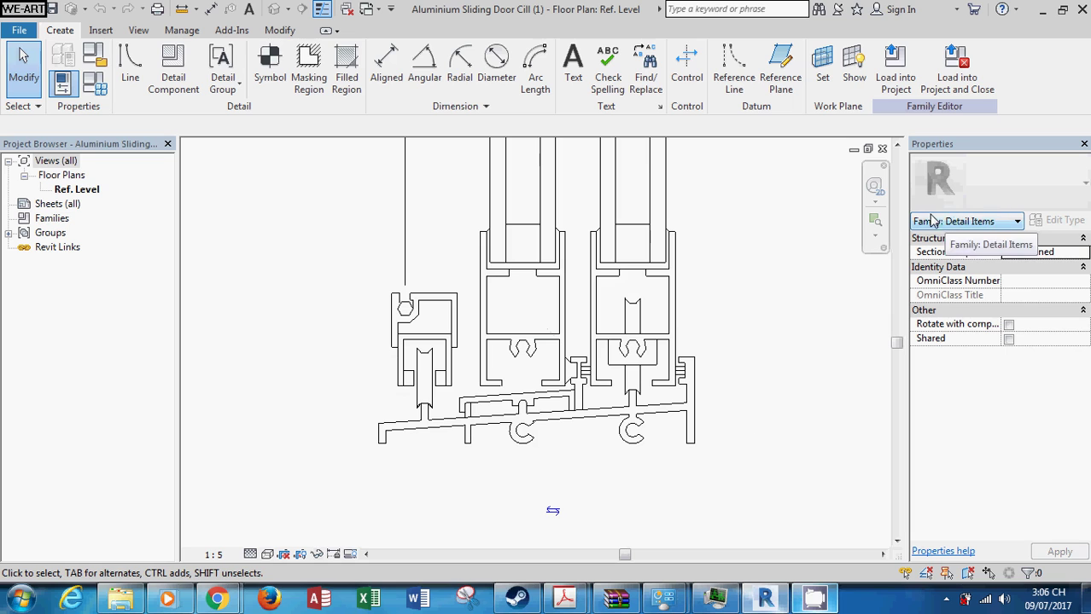
Step: Close the cill family, return to Project1's 3D view, and select the middle door
left_click(882, 149)
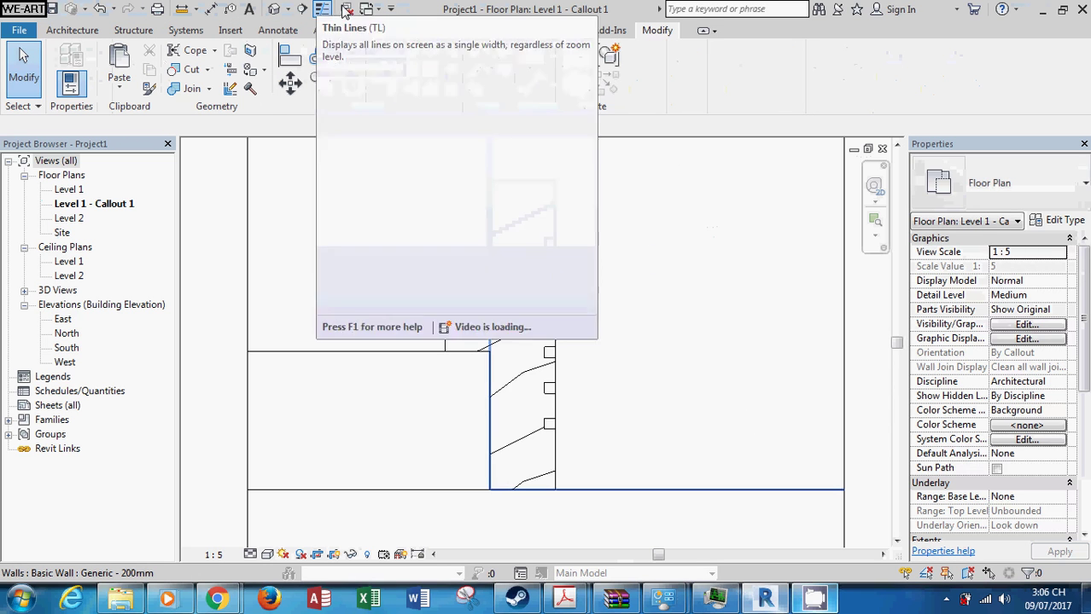
left_click(274, 9)
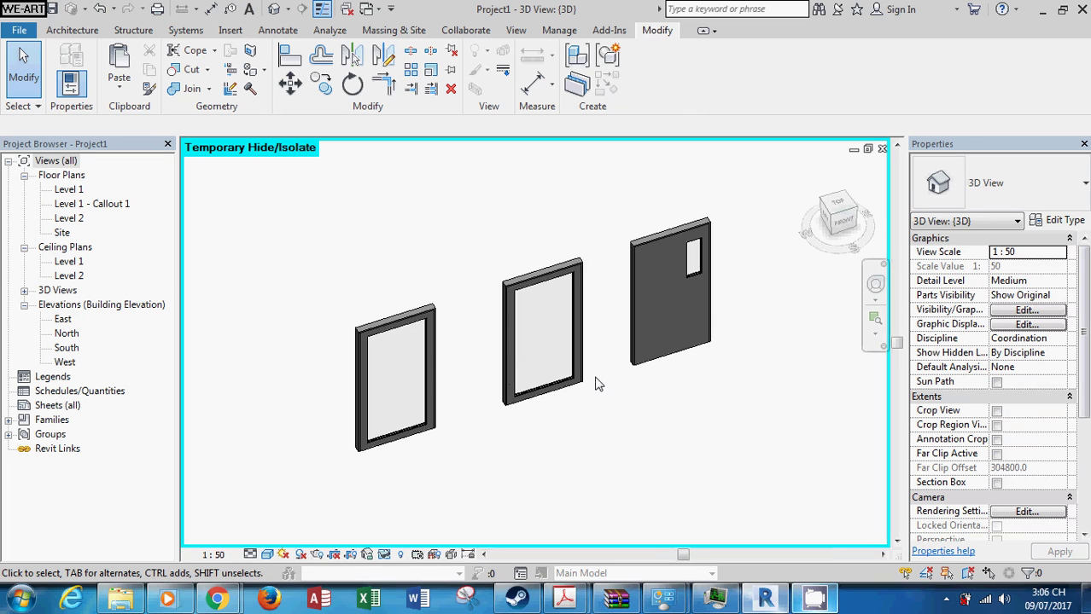
scroll(489, 443, "up", 2)
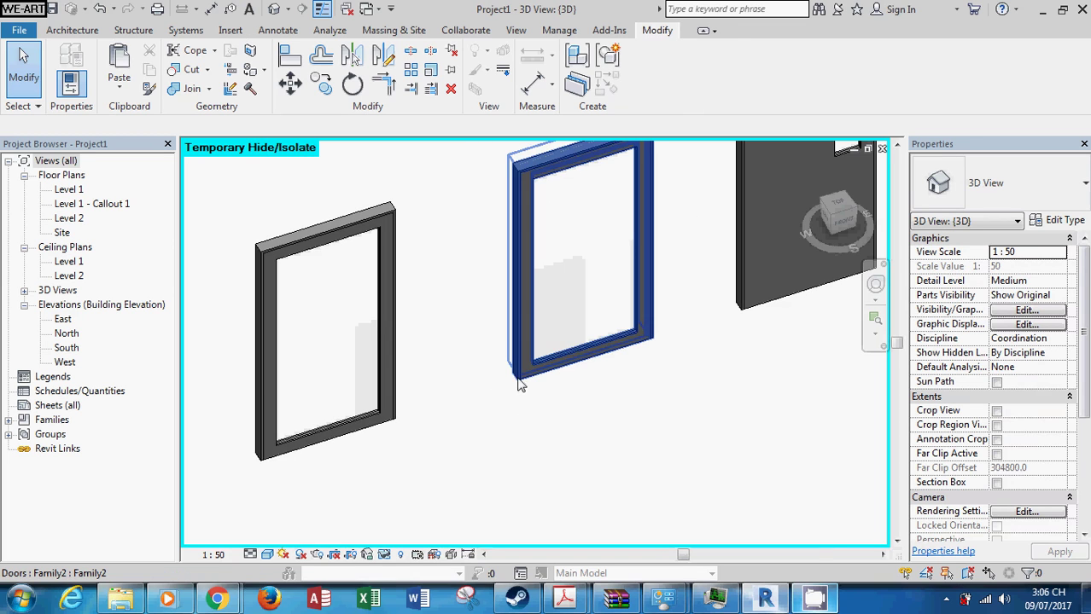
left_click(520, 384)
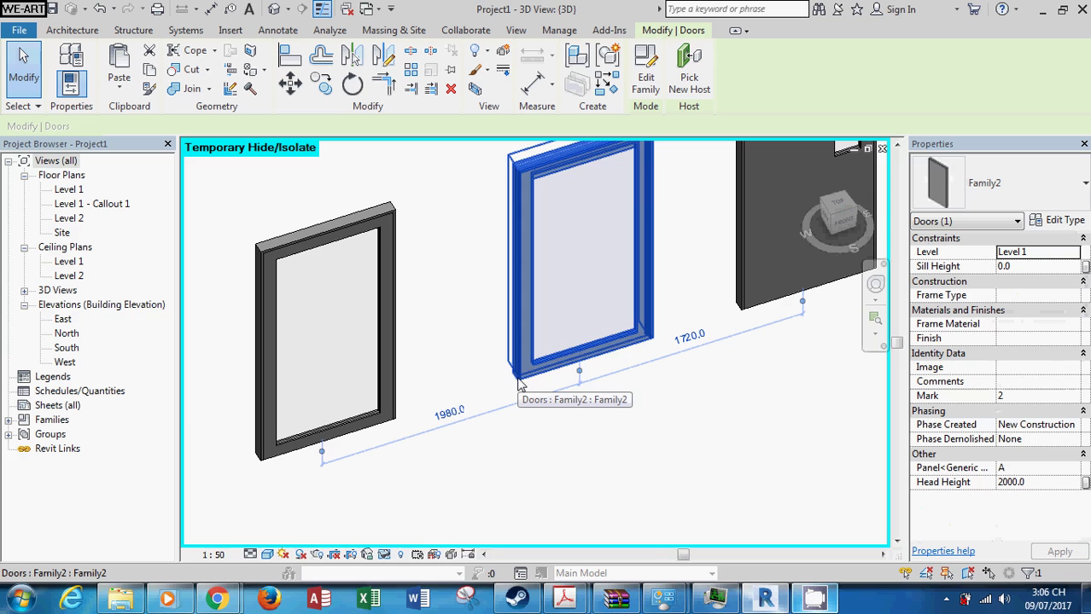
Step: Edit the middle door's family and delete the wood door frame detail item
double_click(520, 384)
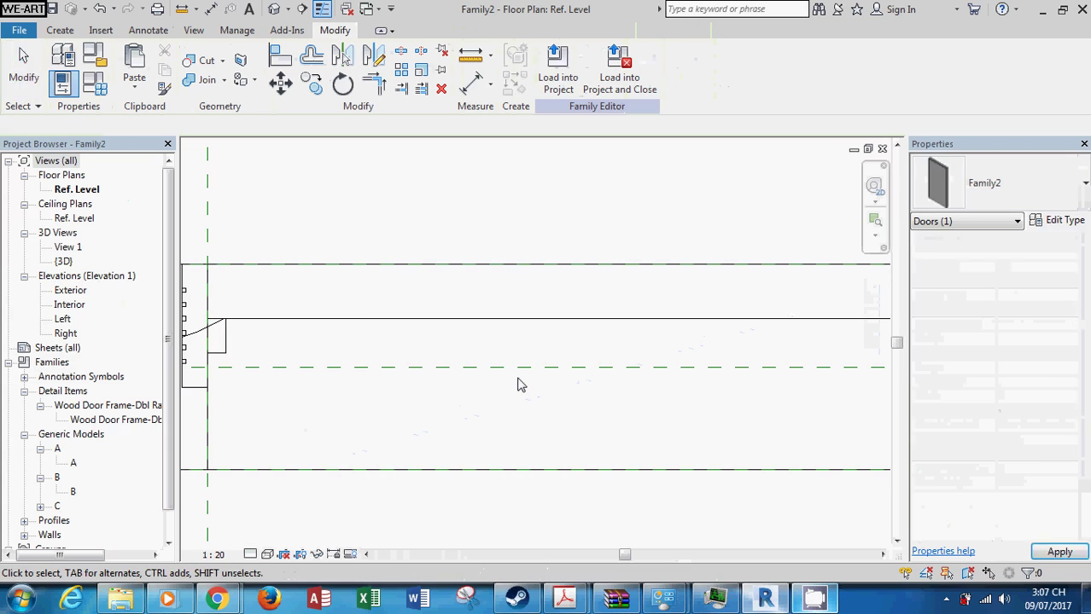
left_click(408, 356)
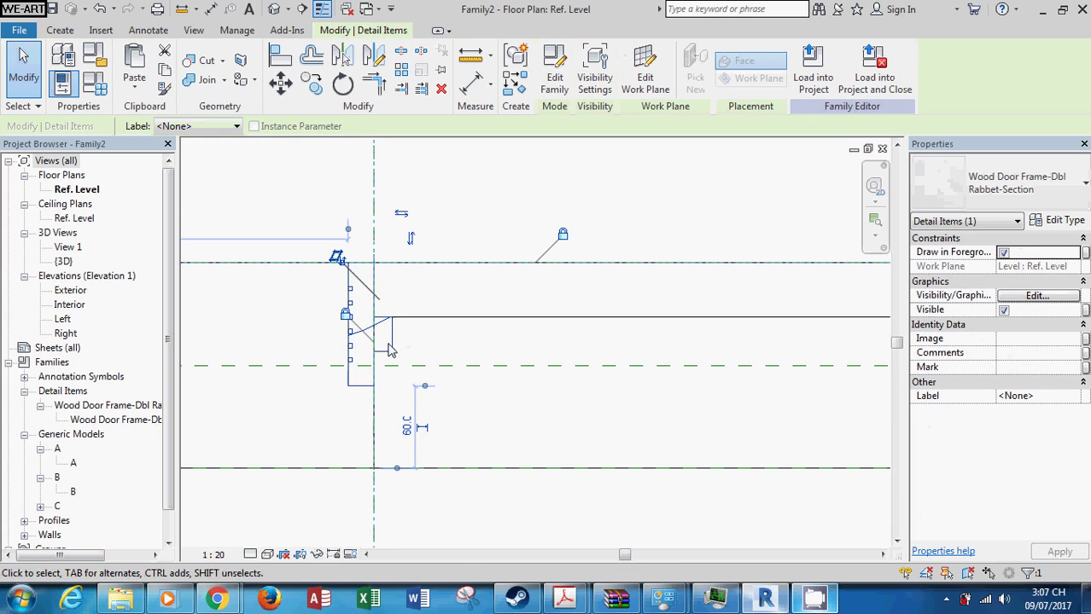
key("Delete")
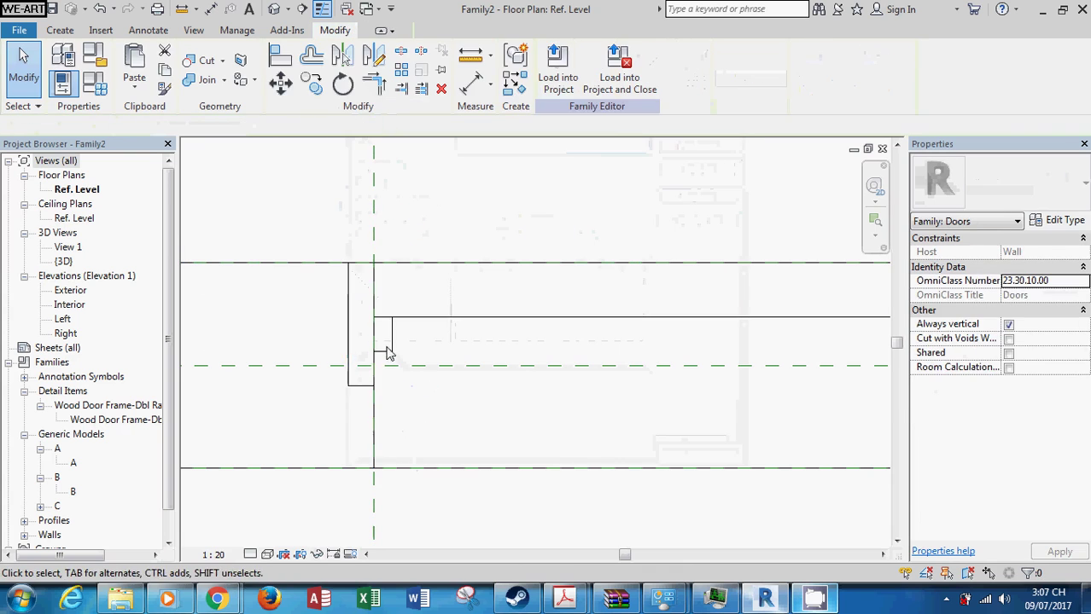
Step: Set the frame sweep profile to BB and reload Family2 into Project1, overwriting it
left_click(388, 357)
left_click(1073, 397)
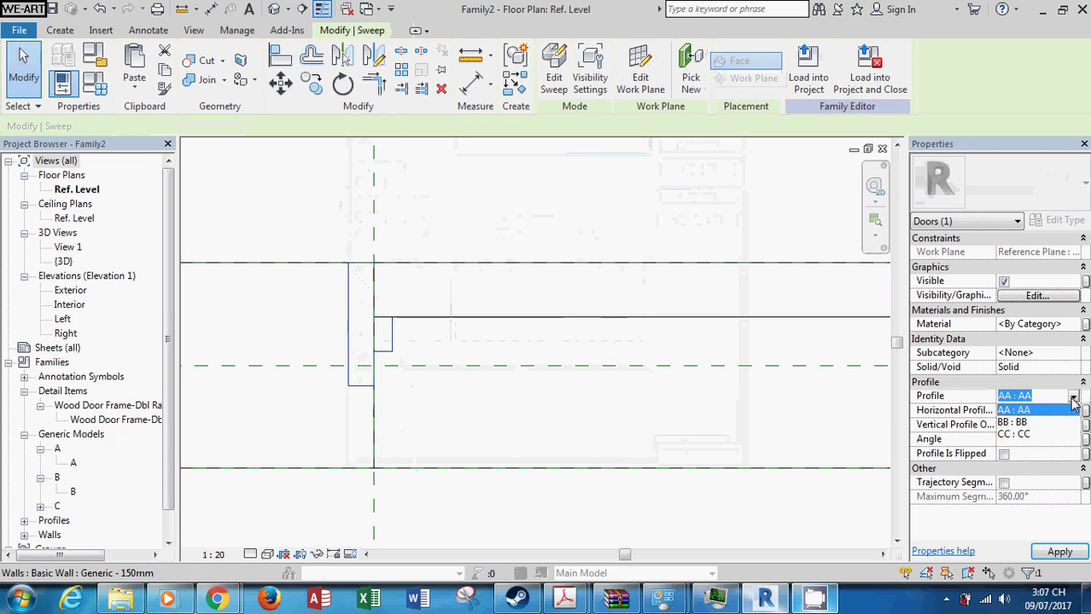
left_click(1050, 423)
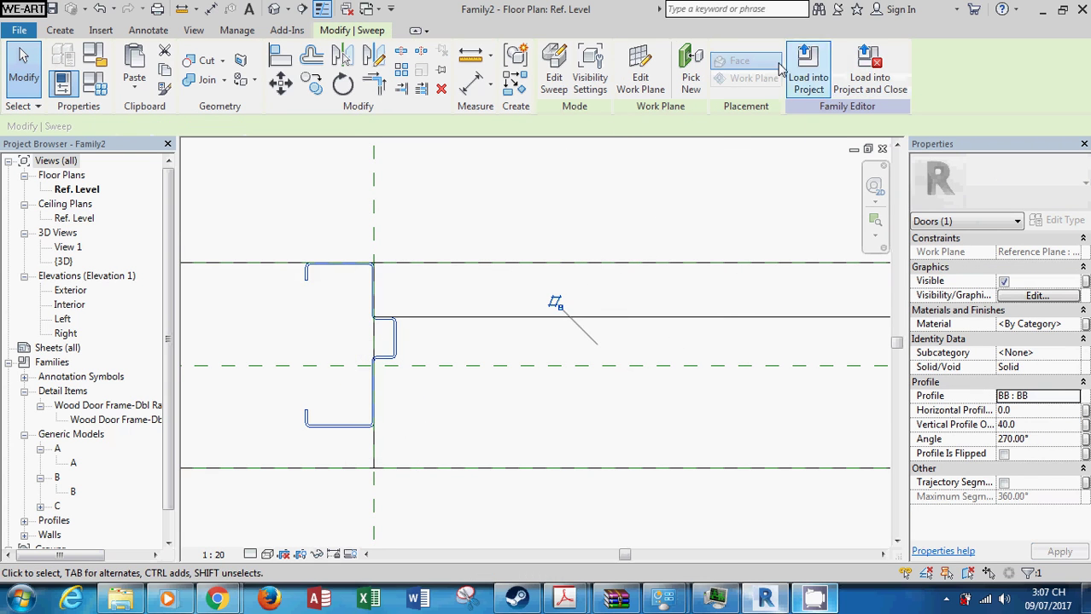
left_click(807, 73)
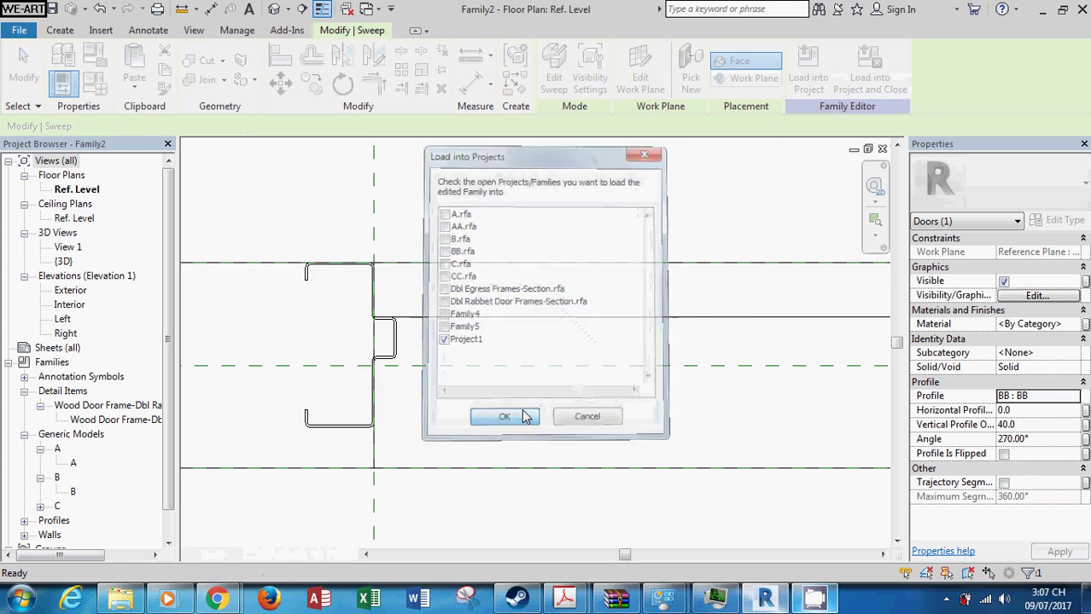
left_click(505, 416)
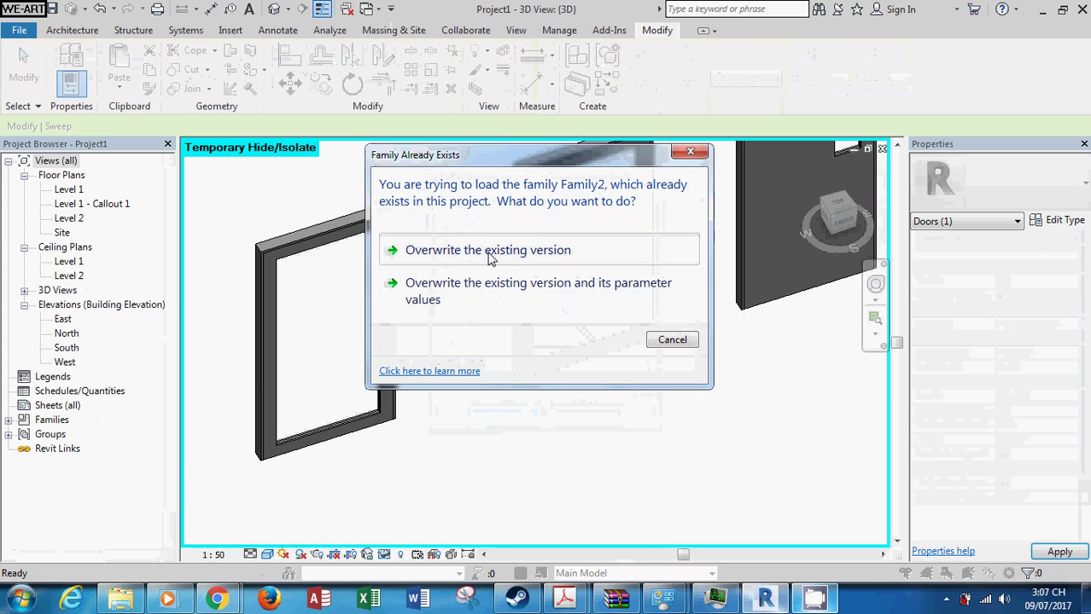
left_click(490, 252)
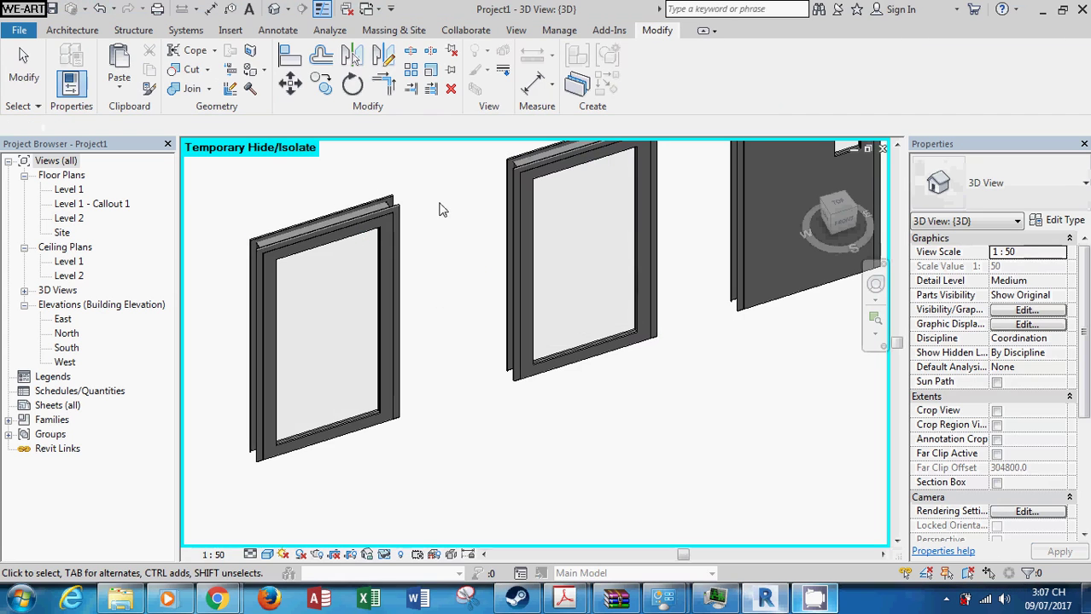
middle_click_drag(553, 321, 481, 439)
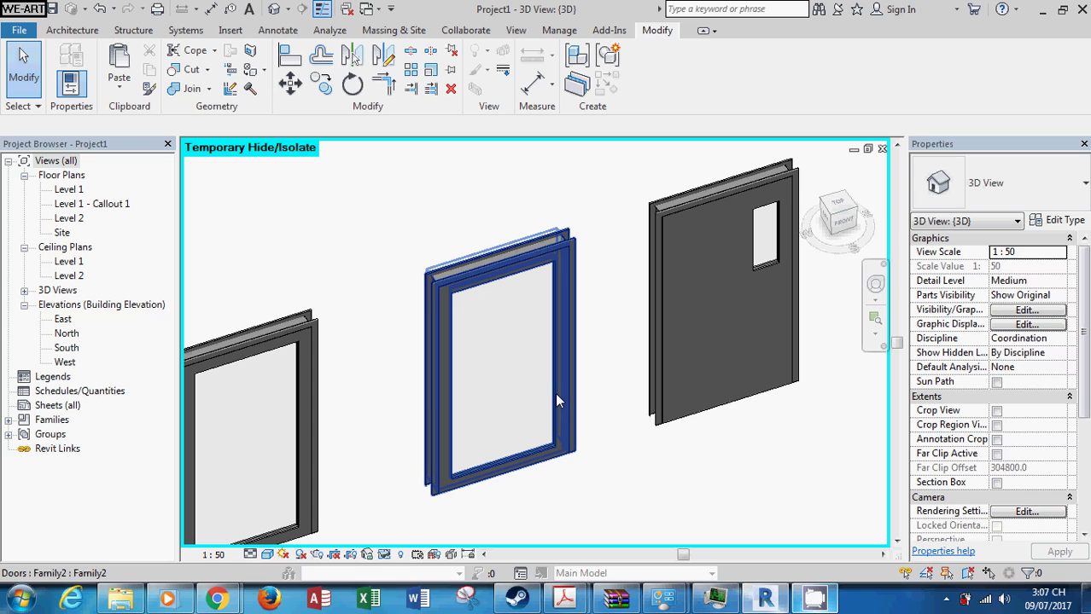
scroll(556, 401, "down", 2)
scroll(557, 401, "down", 2)
middle_click_drag(555, 353, 568, 341)
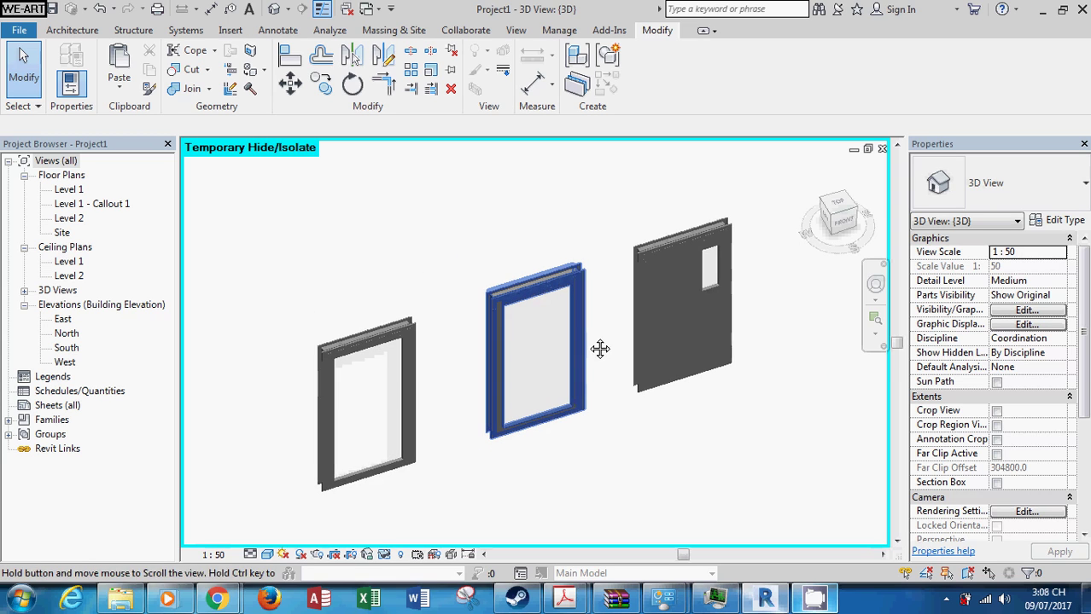
scroll(586, 344, "up", 3)
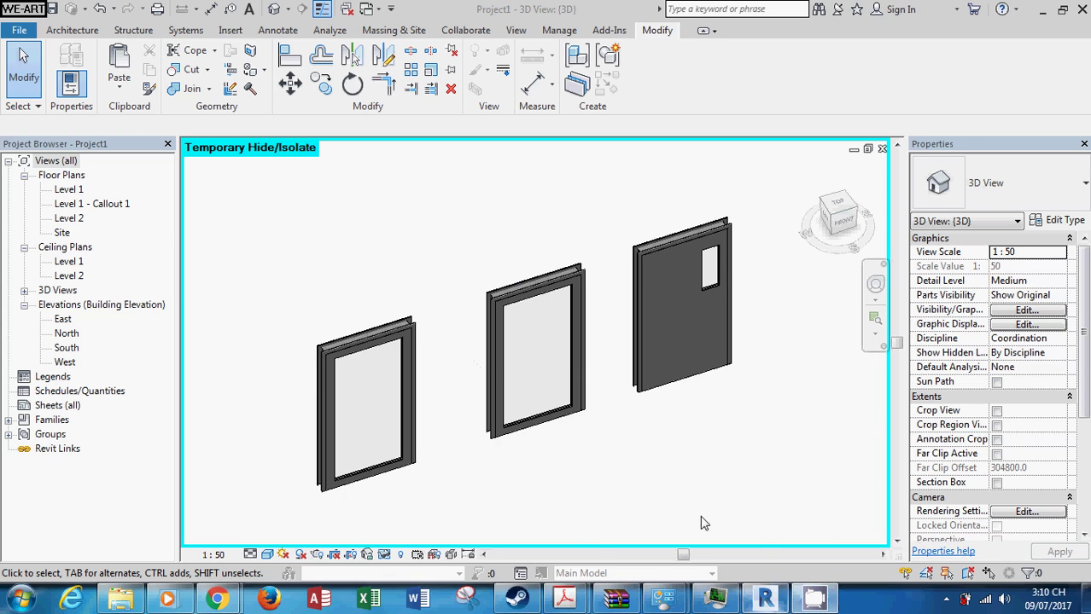
left_click(949, 599)
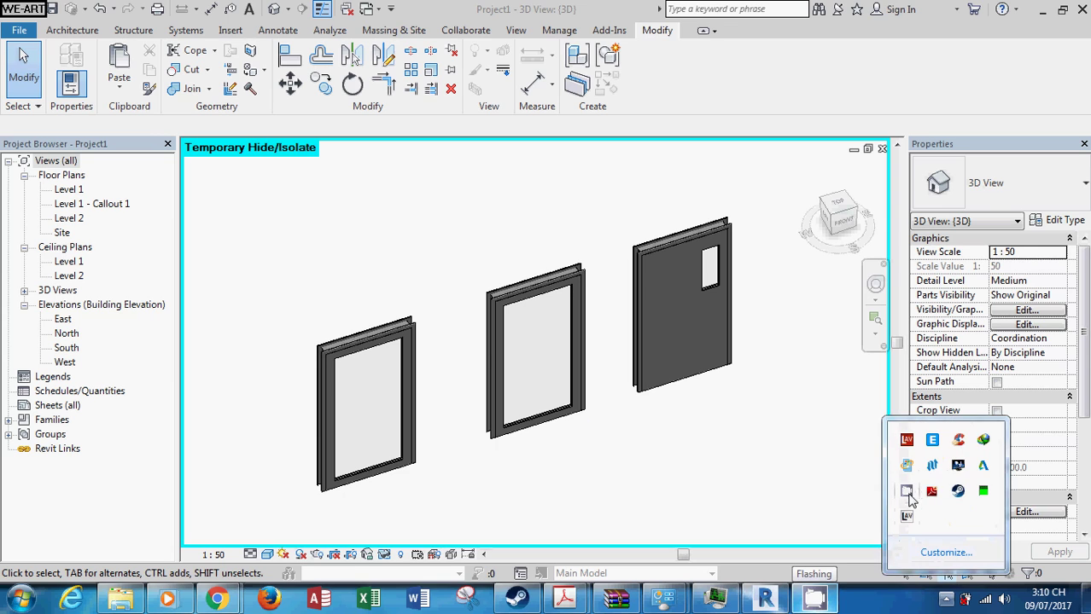